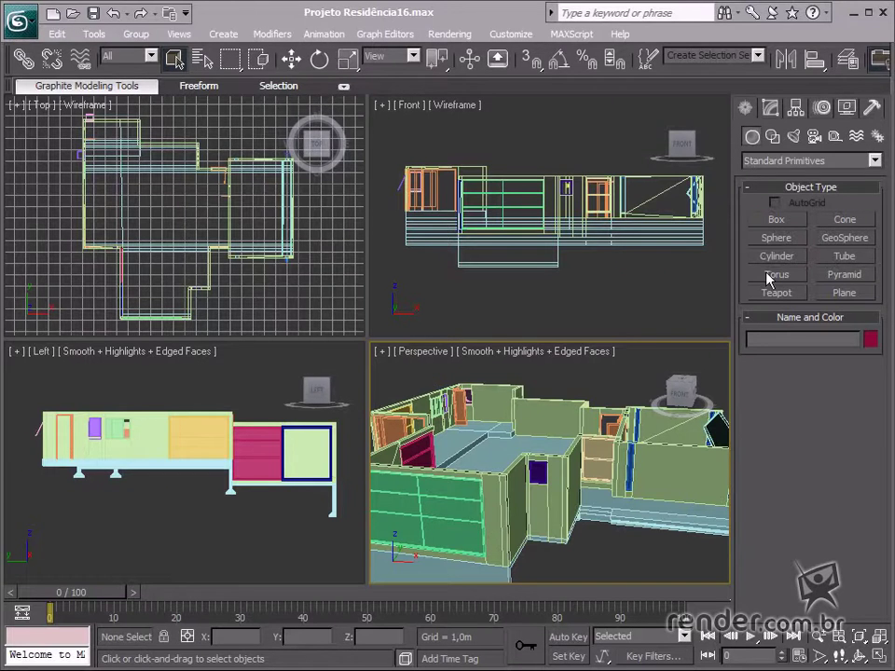
# Step: Hide the walls, floor, doors and roof layers in the layer manager
pyautogui.click(847, 58)
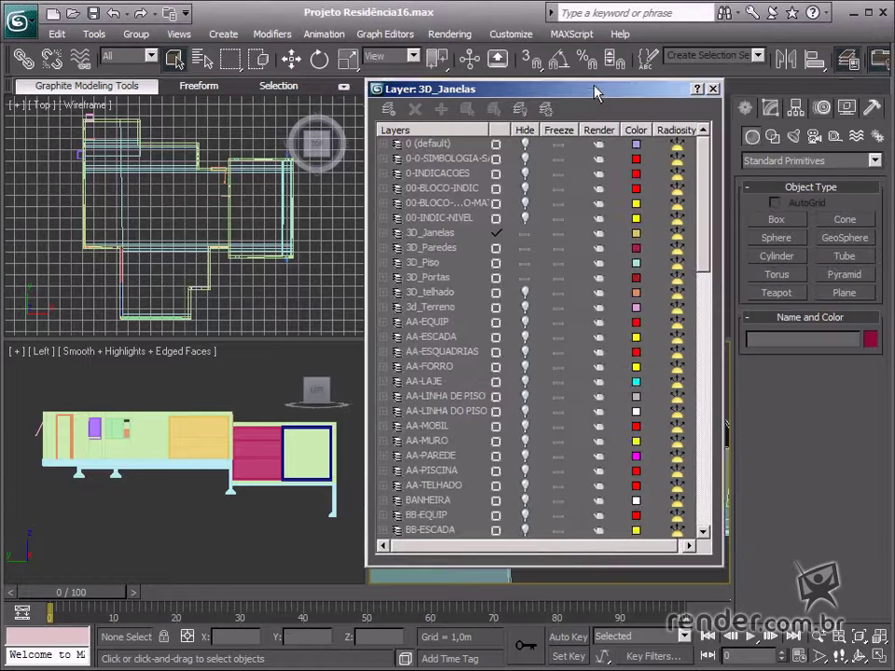
pyautogui.moveTo(595, 91); pyautogui.dragTo(417, 68)
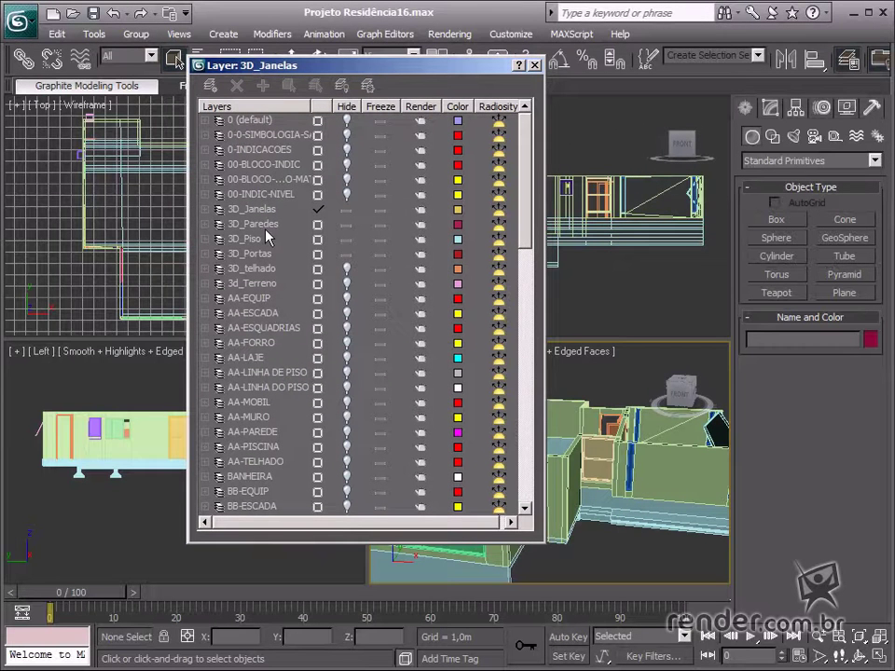
pyautogui.moveTo(400, 67); pyautogui.dragTo(260, 75)
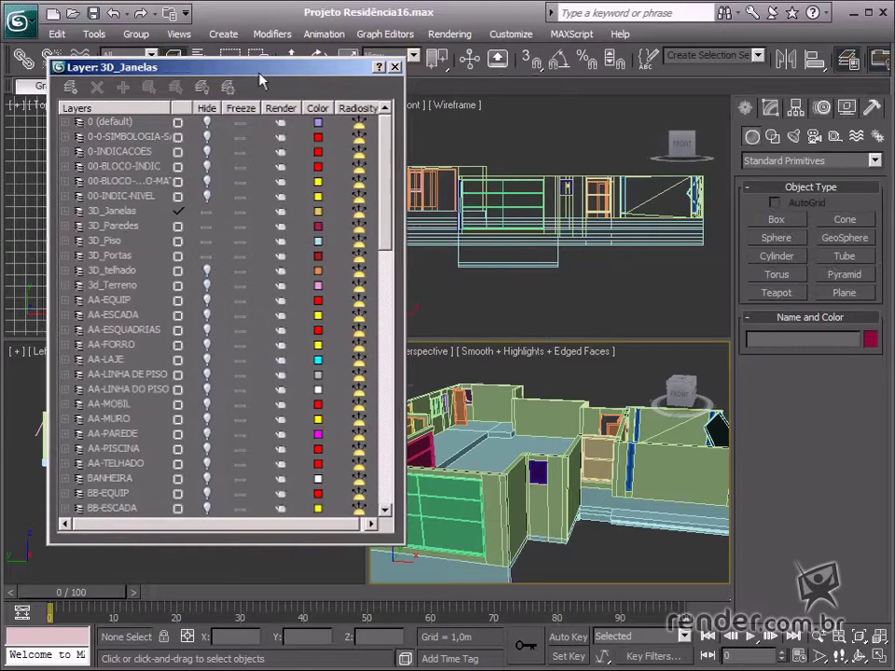
pyautogui.click(206, 226)
pyautogui.click(206, 255)
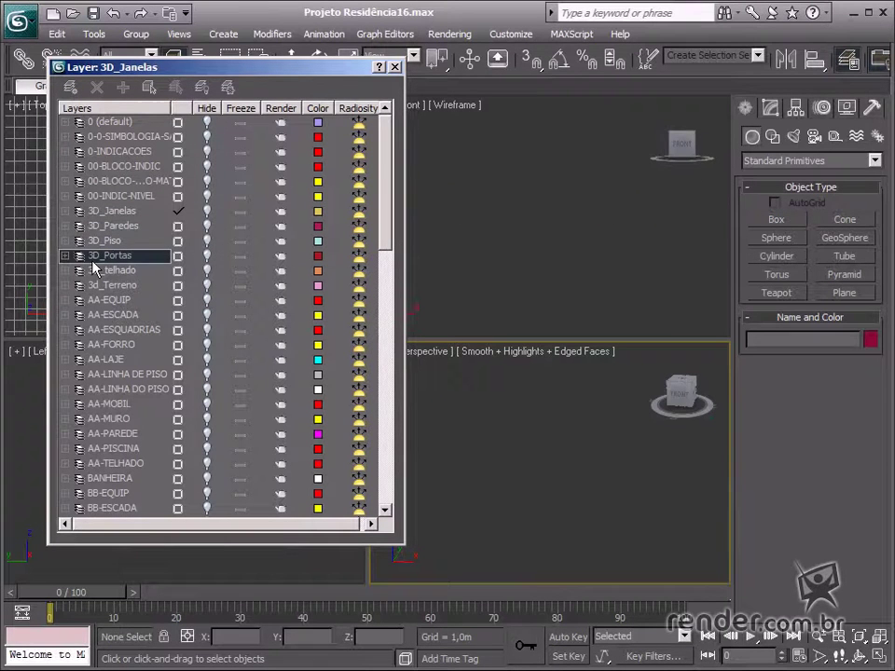
pyautogui.click(206, 270)
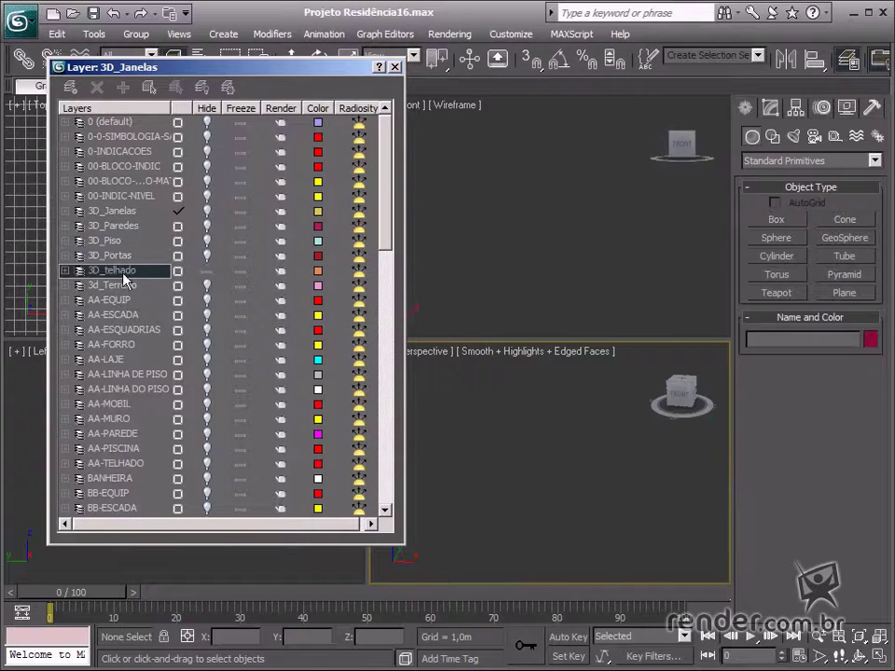
# Step: Show only the Telhado_Garagem roof piece, select it and frame it in all views
pyautogui.click(64, 270)
pyautogui.moveTo(116, 67); pyautogui.dragTo(525, 67)
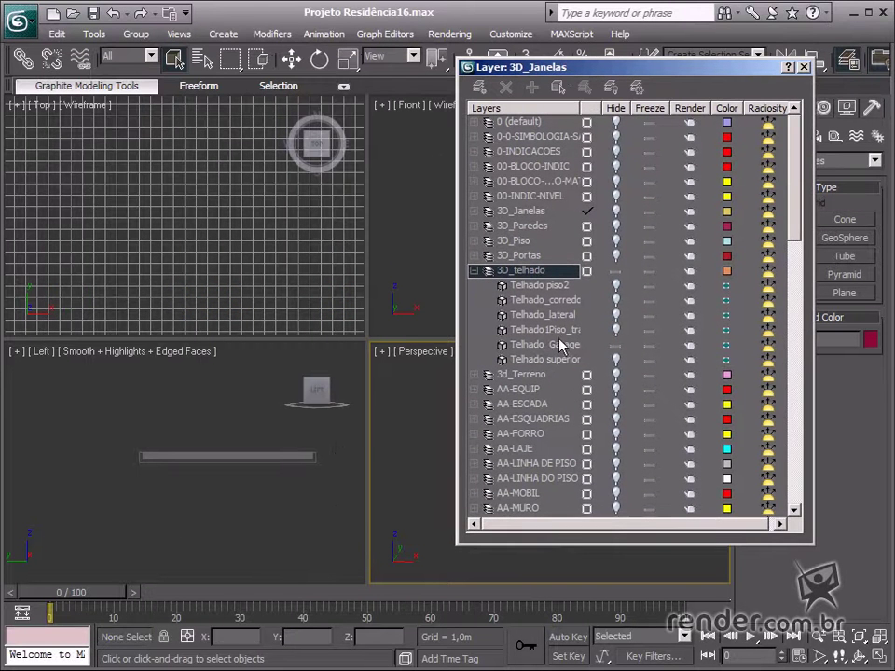
pyautogui.click(615, 345)
pyautogui.click(232, 458)
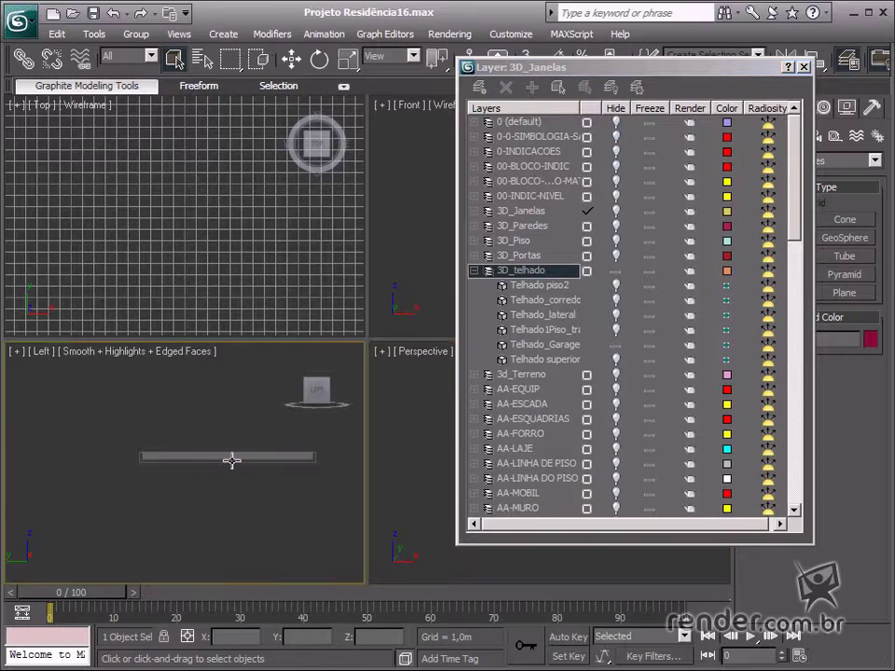
pyautogui.click(879, 638)
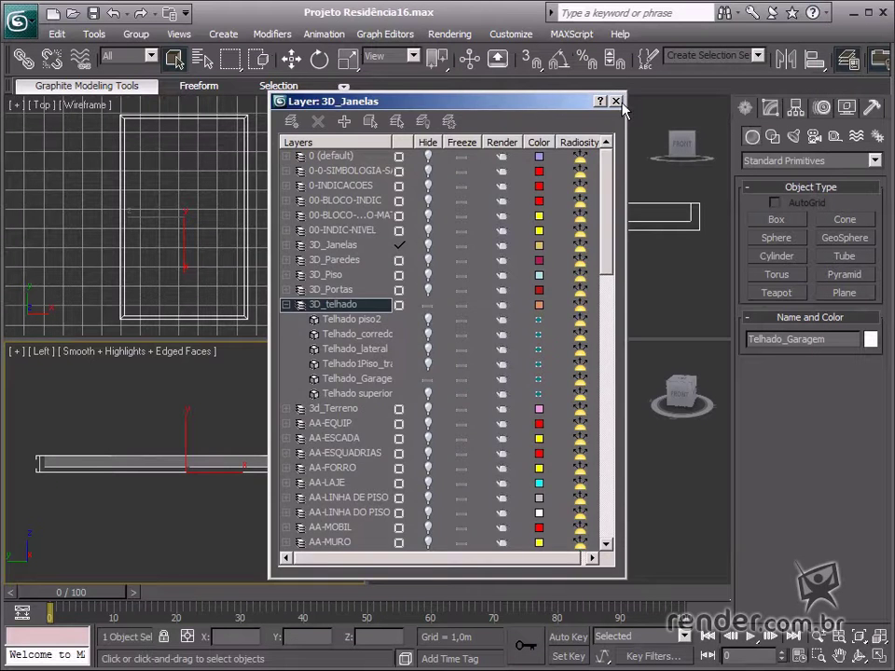
pyautogui.click(615, 101)
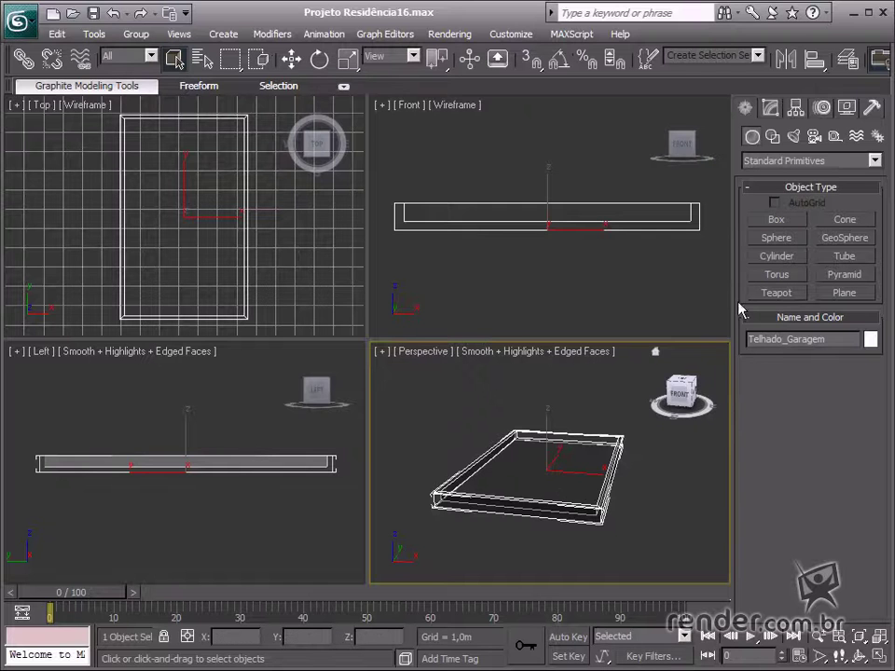
# Step: Start the Arc tool from the 2D shape creation tools
pyautogui.moveTo(685, 248); pyautogui.dragTo(509, 245, button='middle')
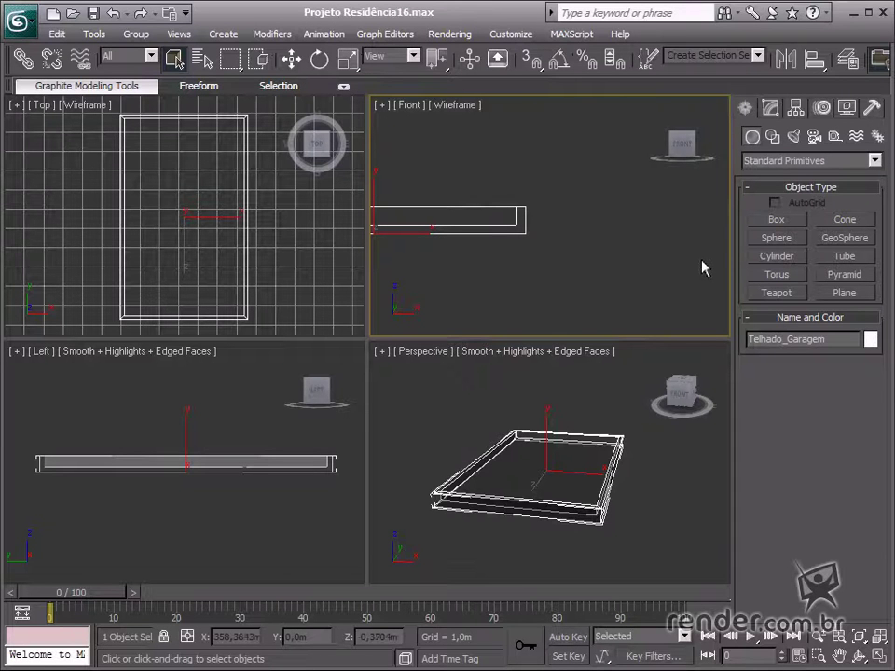
pyautogui.click(774, 138)
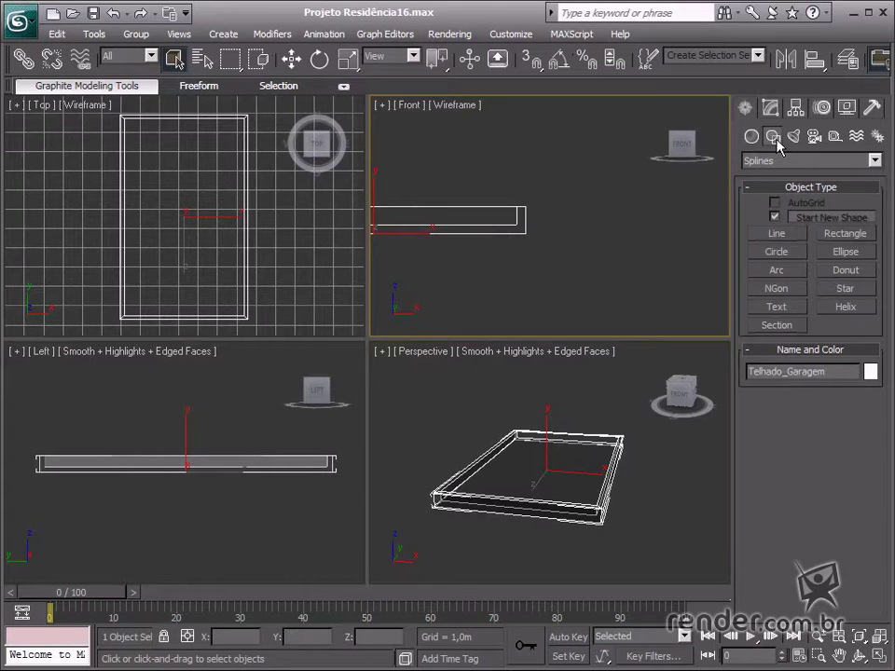
pyautogui.click(781, 273)
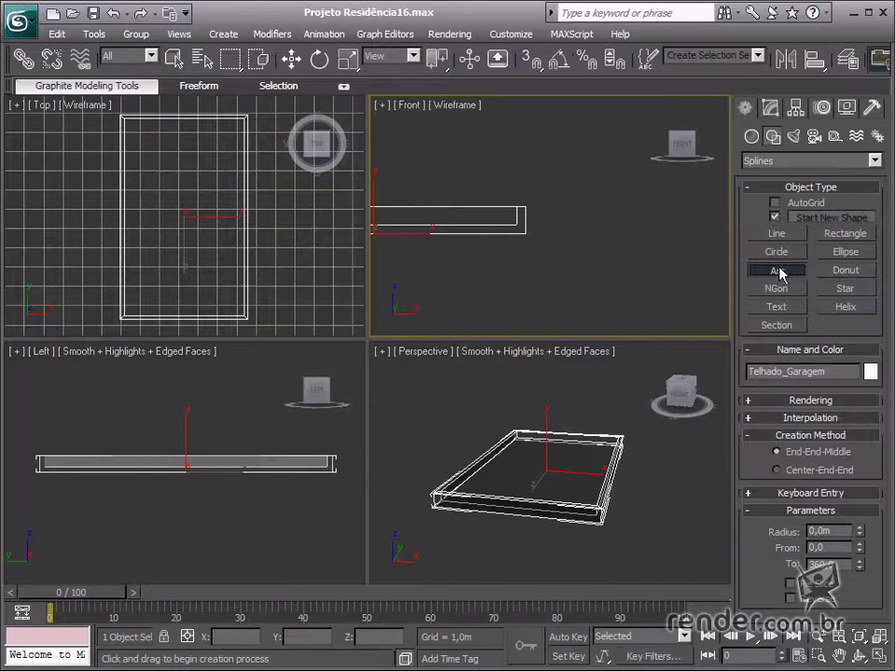
# Step: Maximize the Front view and make 3D_telhado the current layer
pyautogui.hotkey('alt', 'w')
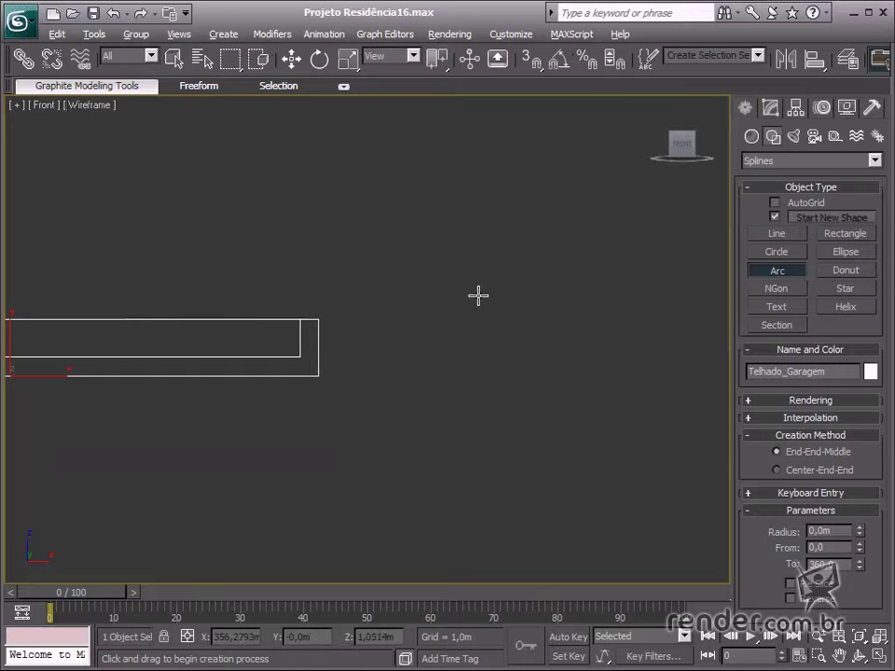
pyautogui.click(848, 58)
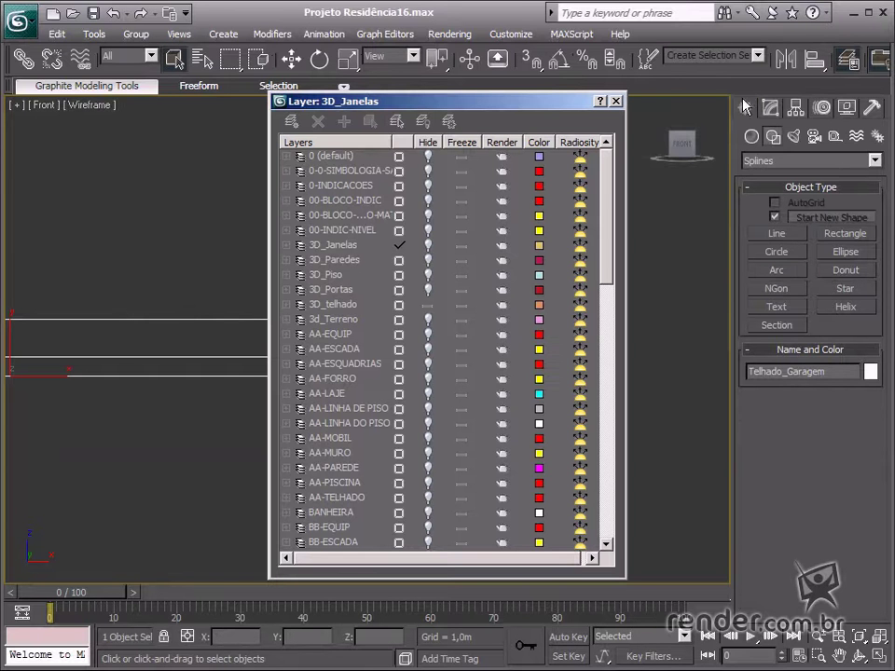
pyautogui.click(399, 304)
pyautogui.click(617, 102)
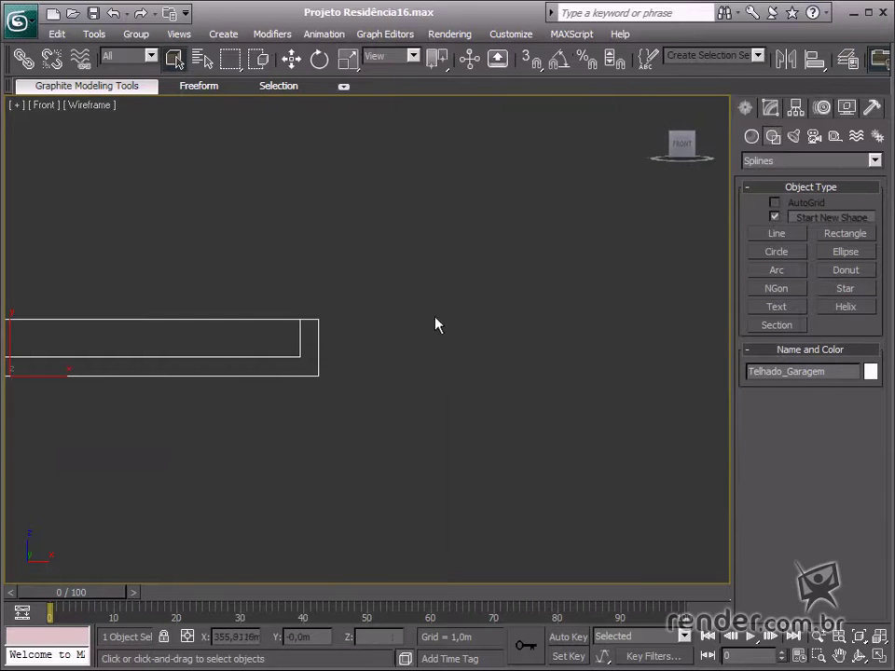
pyautogui.moveTo(436, 324); pyautogui.dragTo(359, 340, button='middle')
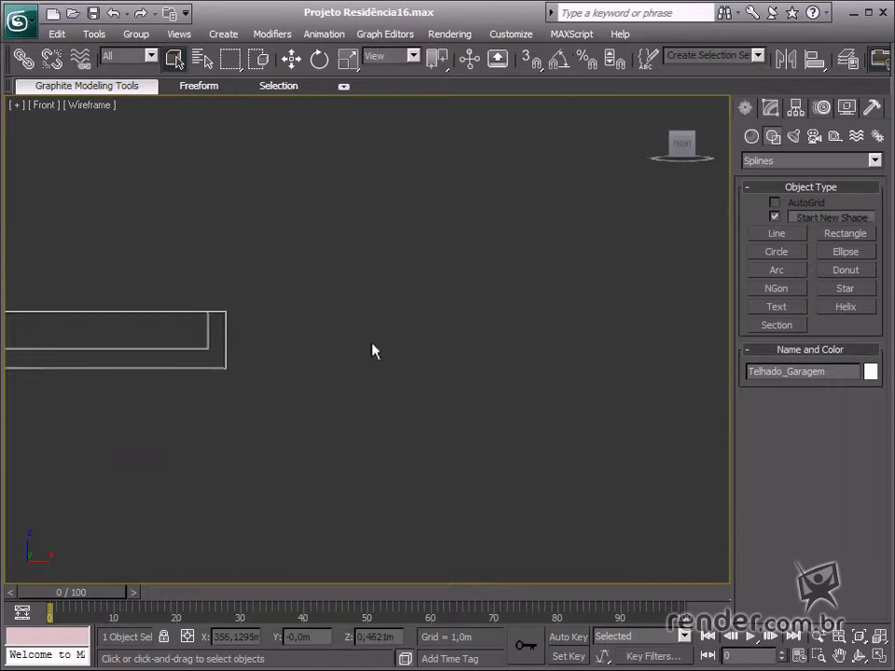
# Step: Draw a semicircular arc in the Front view and set its radius to 0.04 m
pyautogui.click(770, 270)
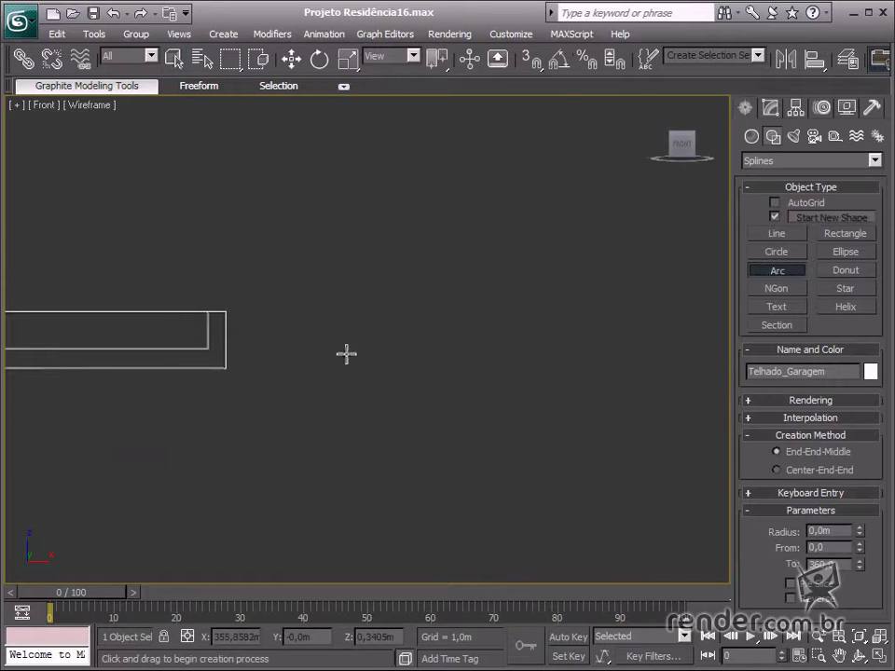
pyautogui.moveTo(366, 356); pyautogui.dragTo(477, 357)
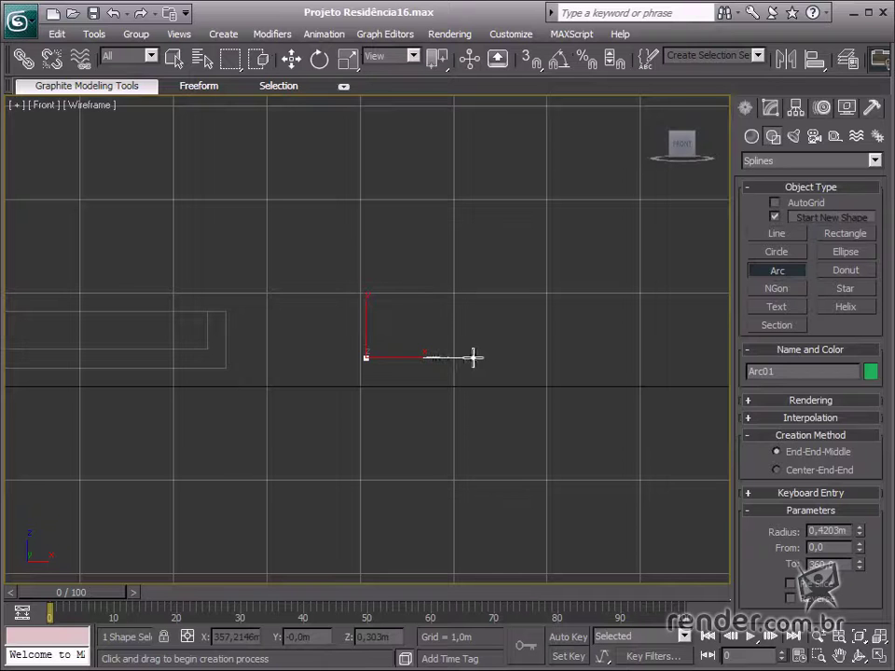
pyautogui.moveTo(473, 357); pyautogui.dragTo(472, 350)
pyautogui.click(471, 343)
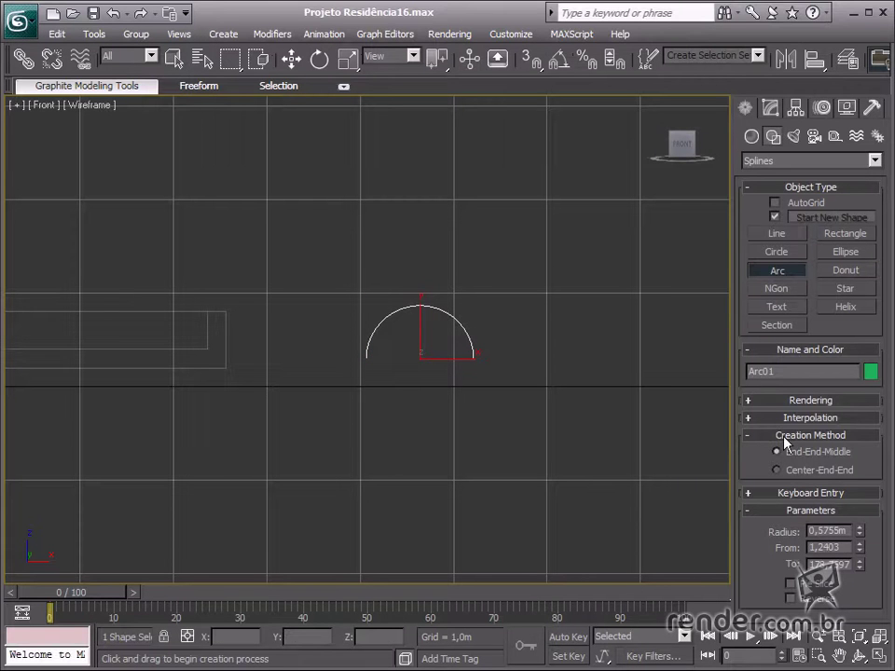
pyautogui.click(844, 530)
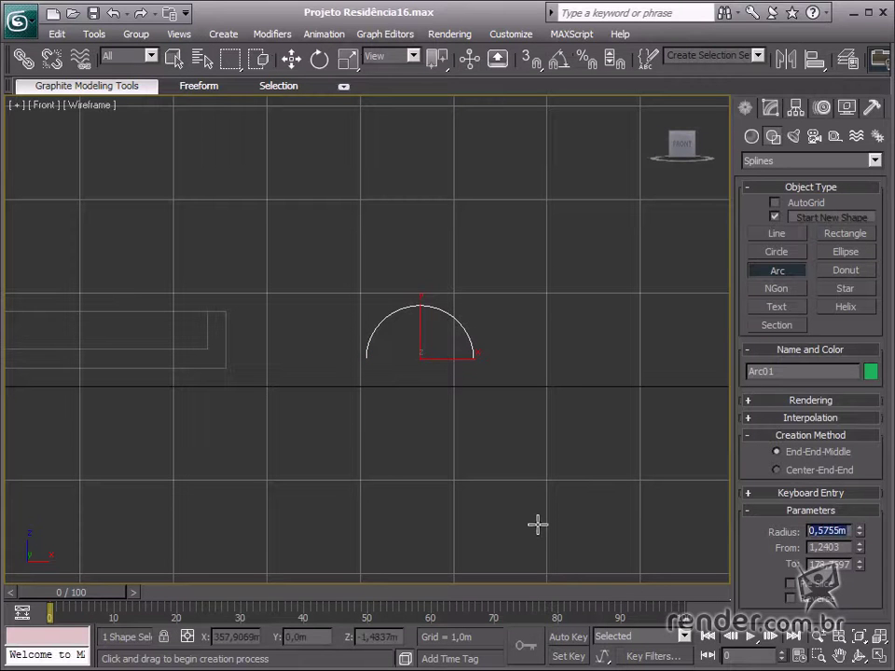
pyautogui.write('0')
pyautogui.write('4')
pyautogui.press('Return')
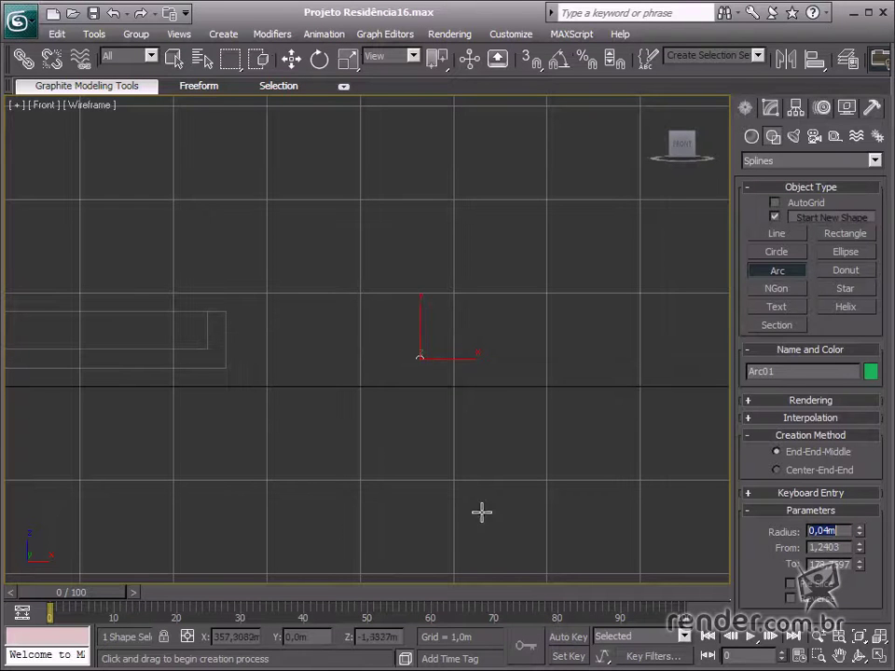
# Step: Pan and zoom the Front view to centre the tiny arc
pyautogui.scroll(-2, 661, 481)
pyautogui.moveTo(550, 426)
pyautogui.mouseDown(button='middle')
pyautogui.moveTo(648, 390)
pyautogui.moveTo(555, 366)
pyautogui.mouseUp(button='middle')
pyautogui.scroll(2, 619, 432)
pyautogui.moveTo(619, 432); pyautogui.dragTo(176, 406, button='middle')
pyautogui.scroll(2, 455, 420)
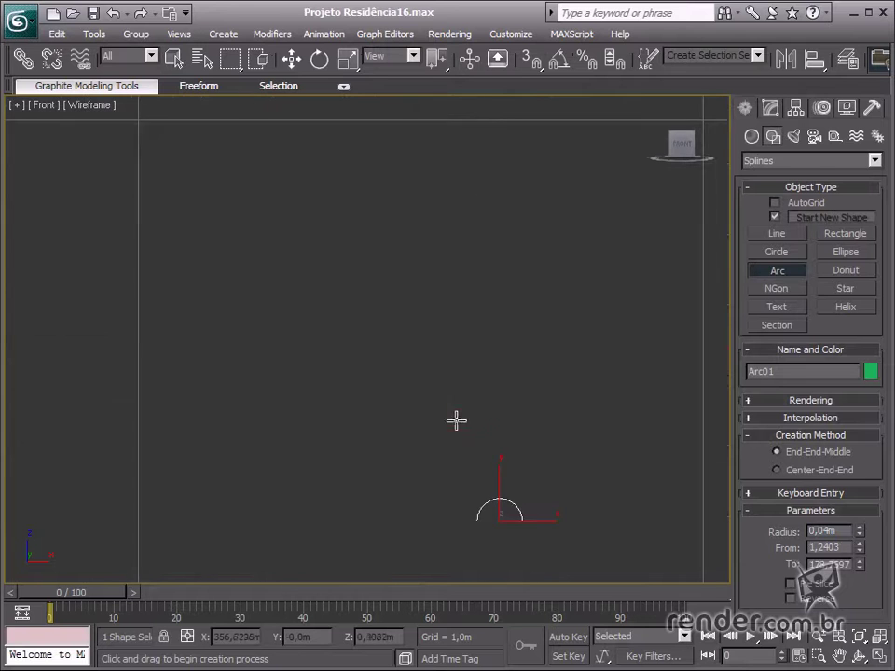
pyautogui.moveTo(456, 421); pyautogui.dragTo(401, 402, button='middle')
pyautogui.scroll(2, 379, 429)
pyautogui.moveTo(366, 481); pyautogui.dragTo(364, 363, button='middle')
# Step: Draw a short horizontal corner-type line rightwards from the arc's right end
pyautogui.click(291, 60)
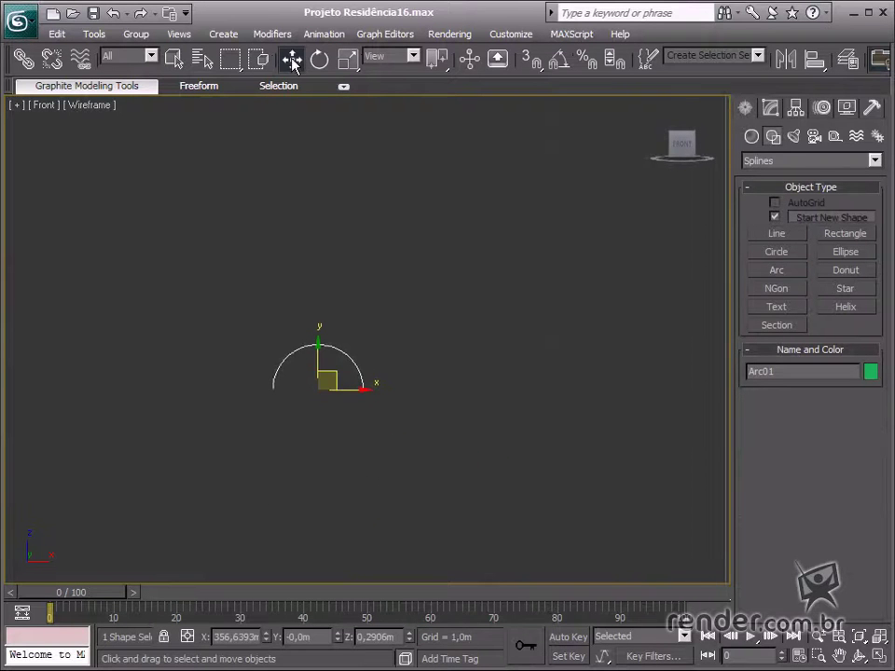
pyautogui.click(400, 284)
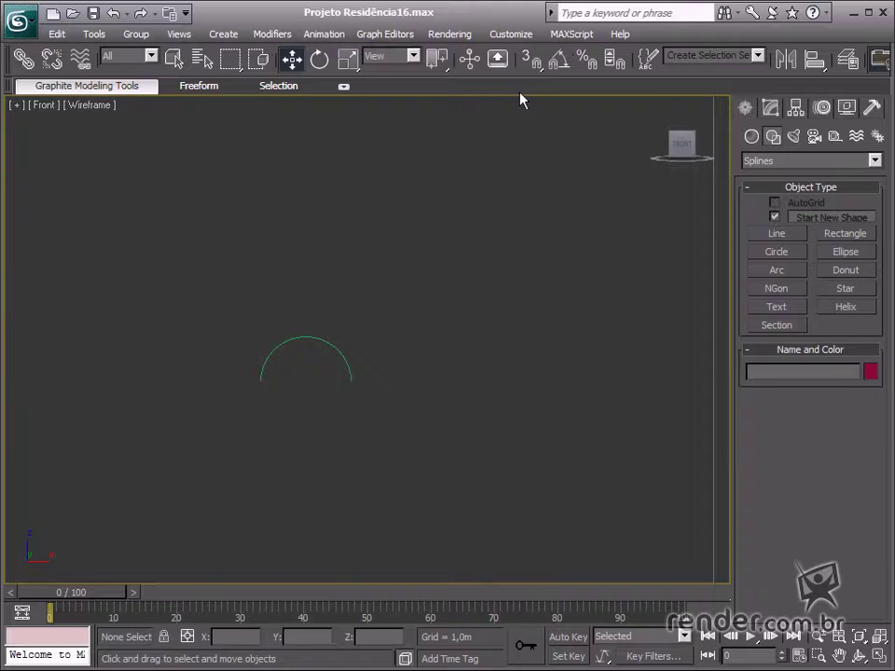
pyautogui.click(781, 235)
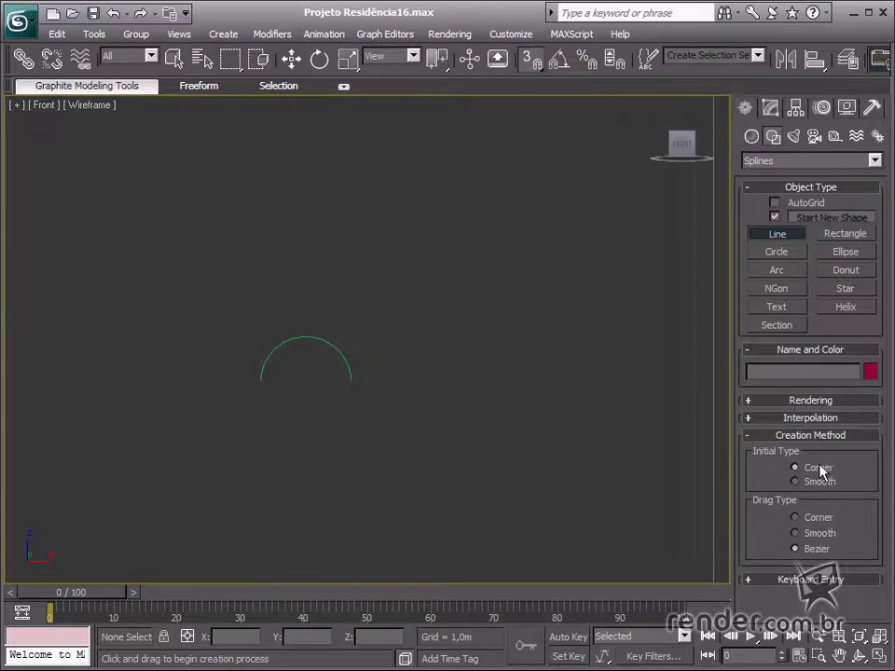
pyautogui.click(811, 518)
pyautogui.click(350, 380)
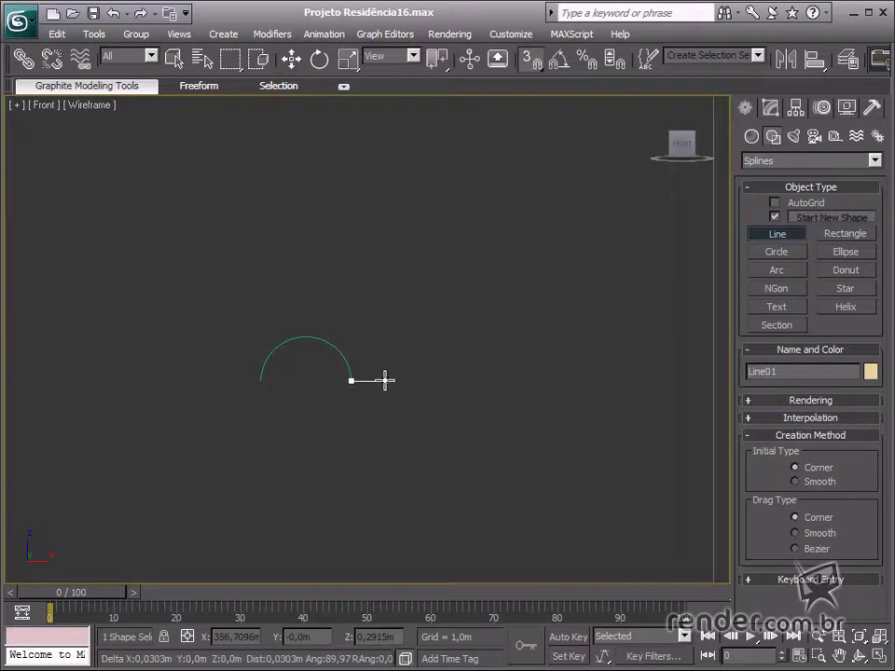
pyautogui.click(385, 381)
pyautogui.rightClick(457, 374)
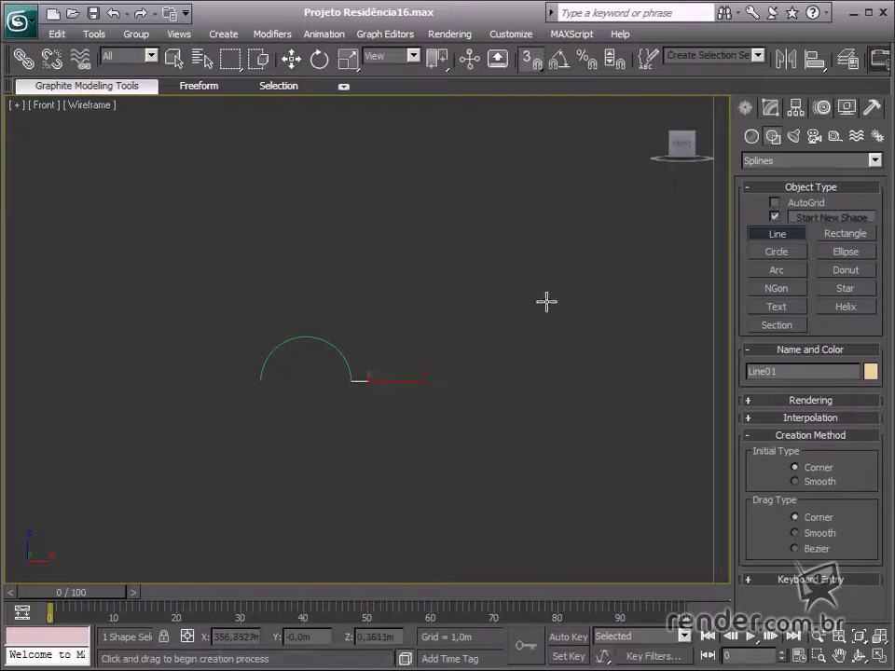
# Step: Select the new straight line Line01 with Select and Move
pyautogui.moveTo(341, 448); pyautogui.dragTo(380, 448, button='middle')
pyautogui.scroll(3, 401, 441)
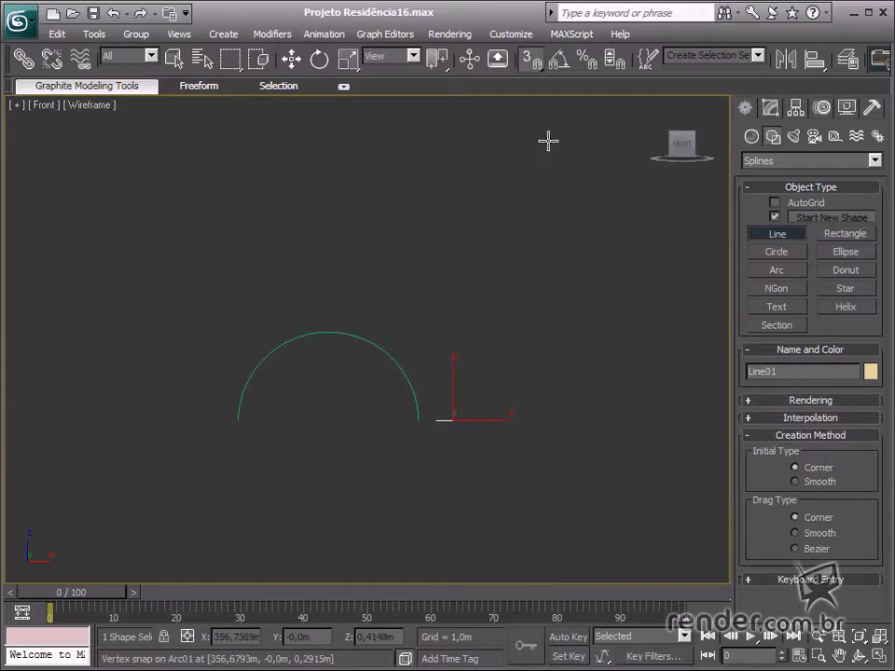
pyautogui.click(292, 60)
pyautogui.click(433, 355)
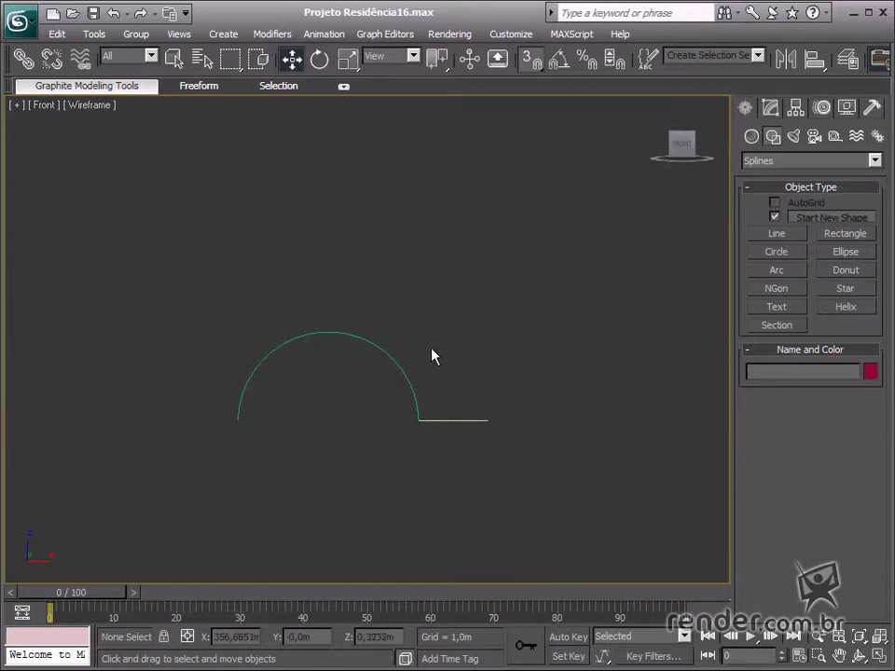
pyautogui.click(483, 420)
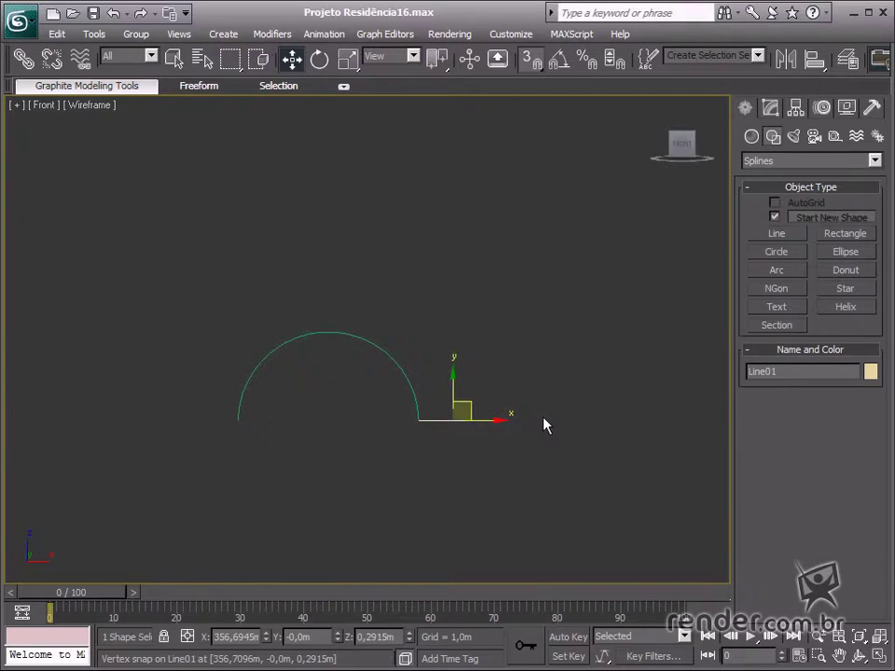
# Step: Attach the arc to Line01 from the Modify panel
pyautogui.click(771, 109)
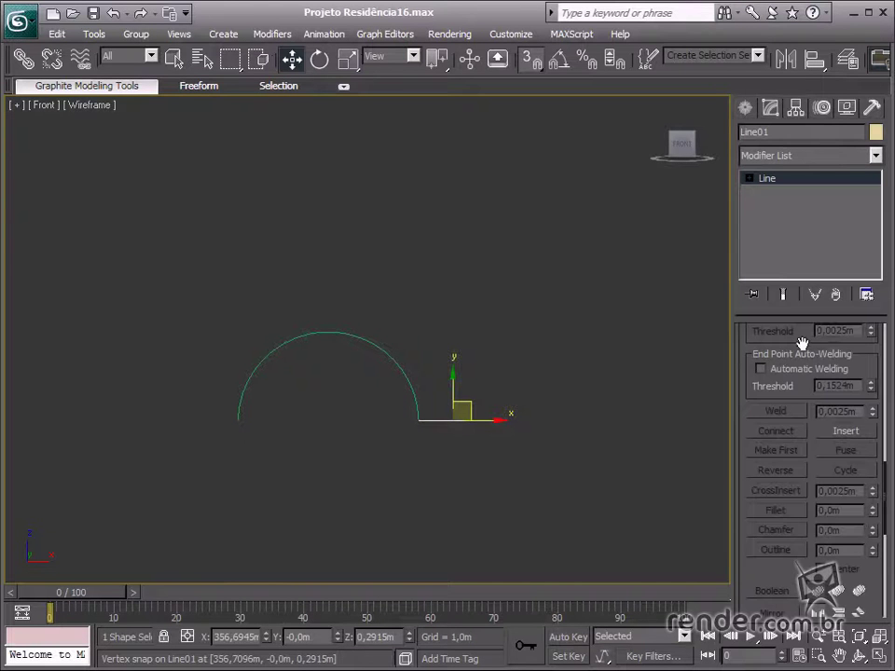
pyautogui.moveTo(802, 343); pyautogui.dragTo(785, 565)
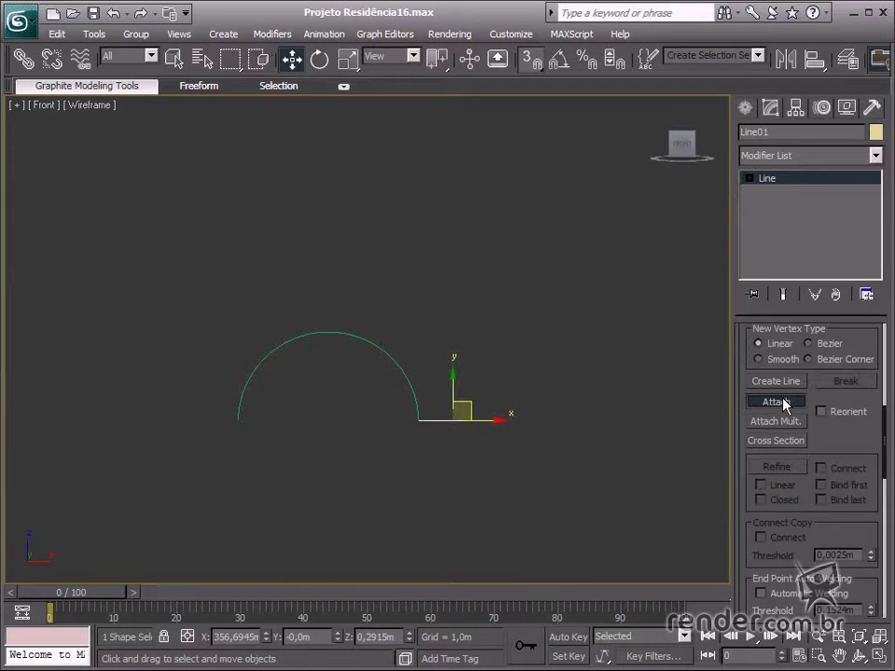
pyautogui.click(778, 402)
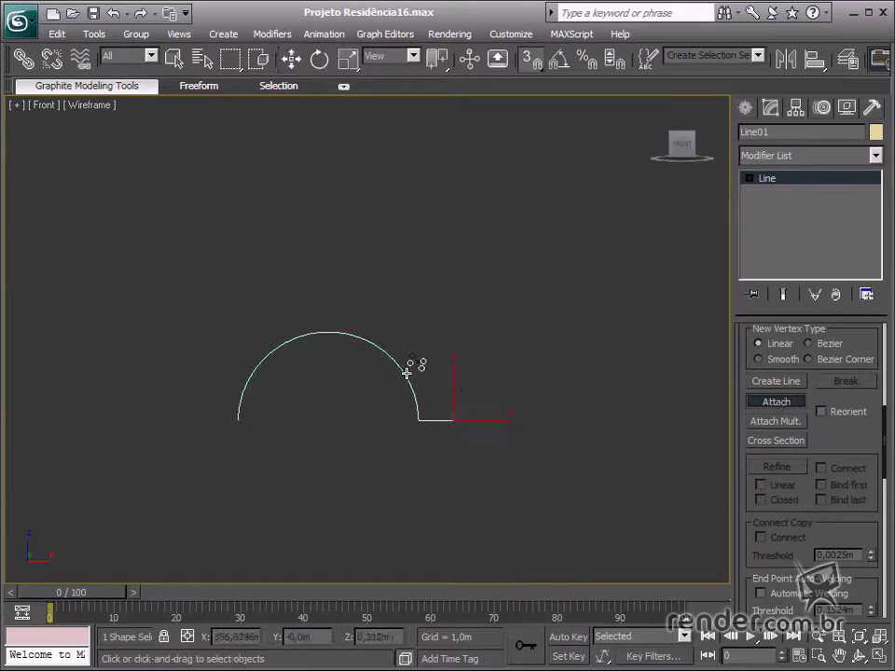
pyautogui.click(749, 178)
# Step: Weld the joint vertices with a threshold of about 1.5 m, then go to Spline level
pyautogui.click(779, 193)
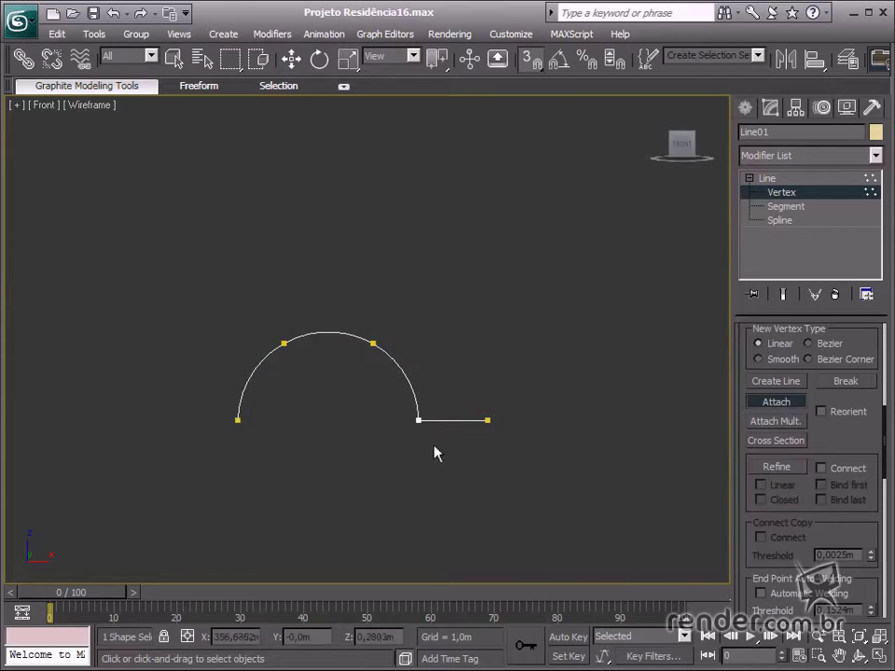
pyautogui.click(293, 60)
pyautogui.moveTo(439, 380); pyautogui.dragTo(417, 466)
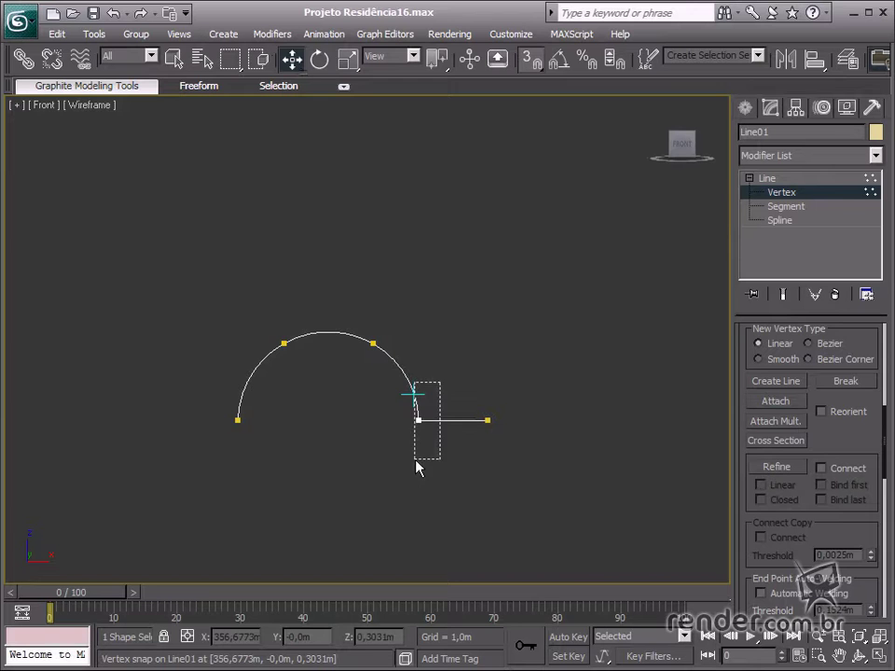
pyautogui.scroll(-1, 844, 514)
pyautogui.moveTo(843, 515); pyautogui.dragTo(844, 436)
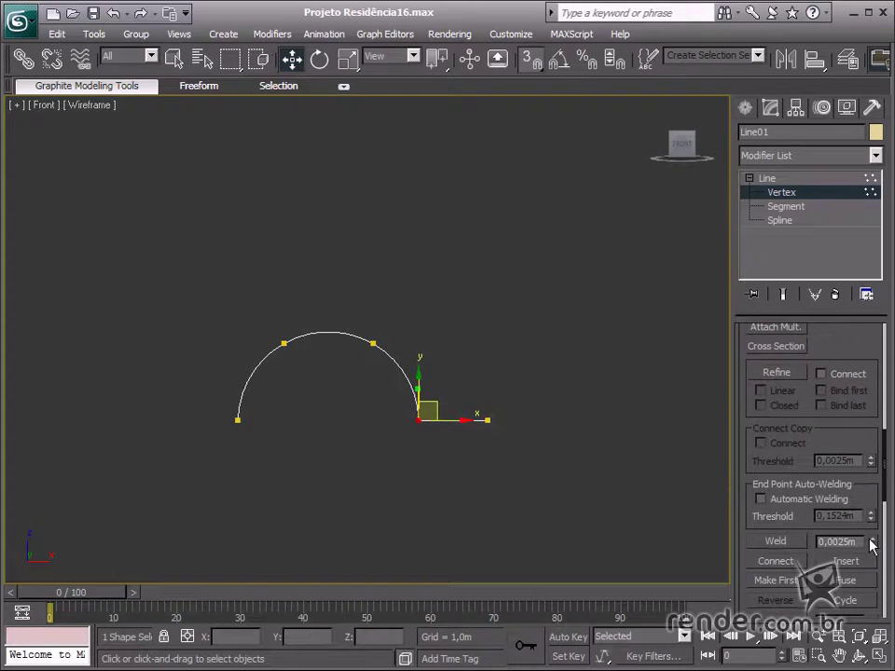
pyautogui.moveTo(873, 541); pyautogui.dragTo(867, 486)
pyautogui.click(797, 541)
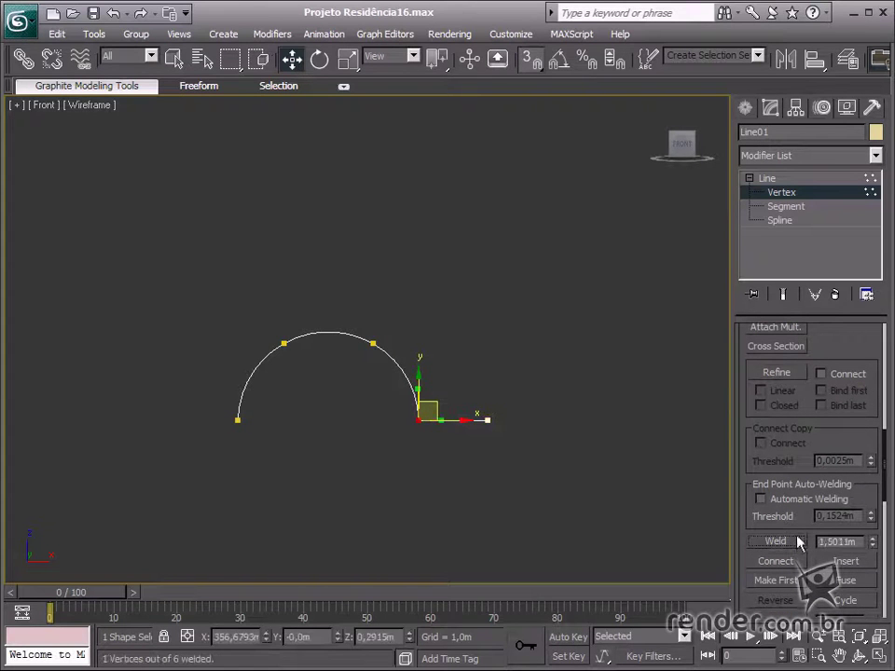
pyautogui.moveTo(529, 406); pyautogui.dragTo(472, 444)
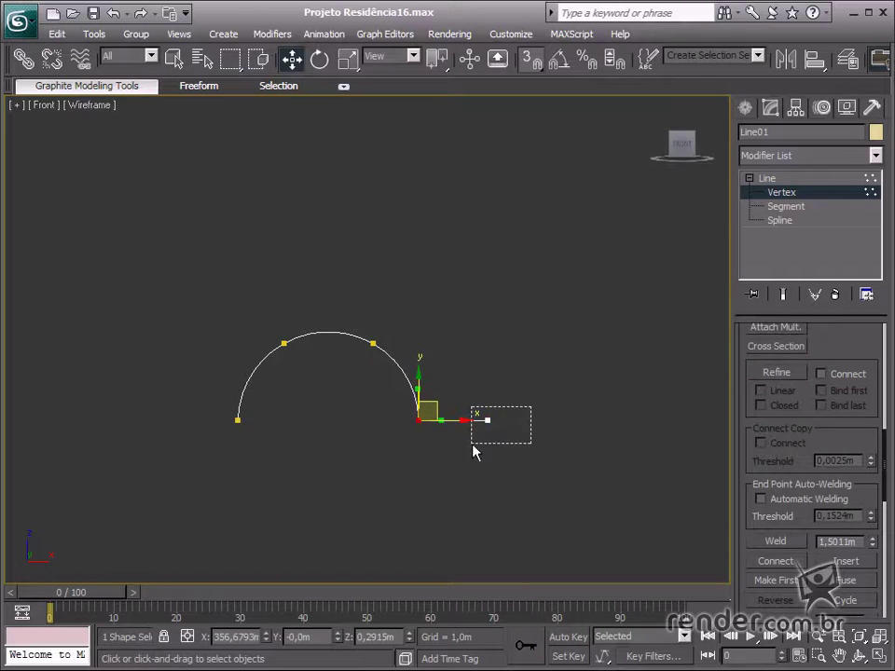
pyautogui.click(873, 193)
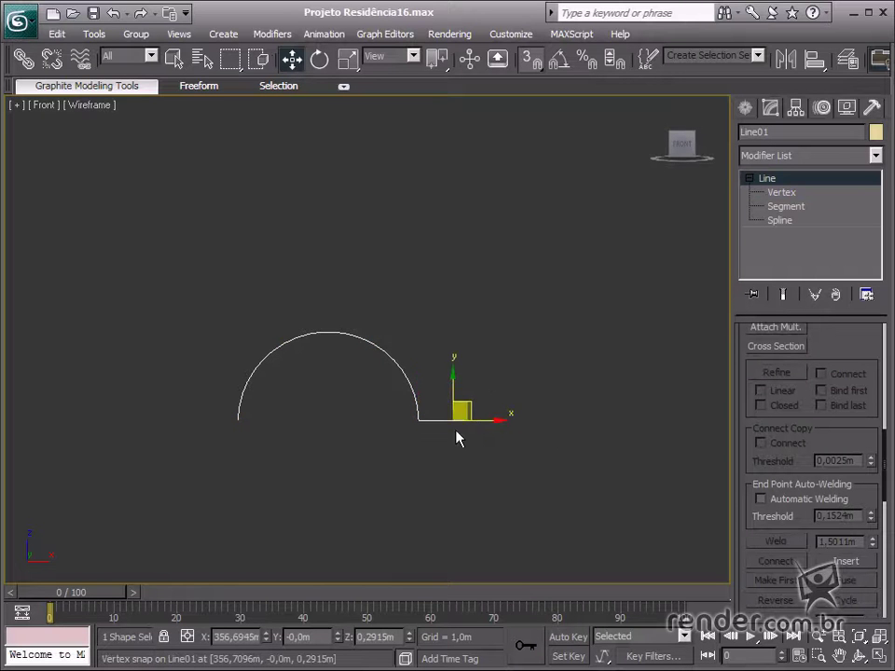
pyautogui.scroll(2, 456, 436)
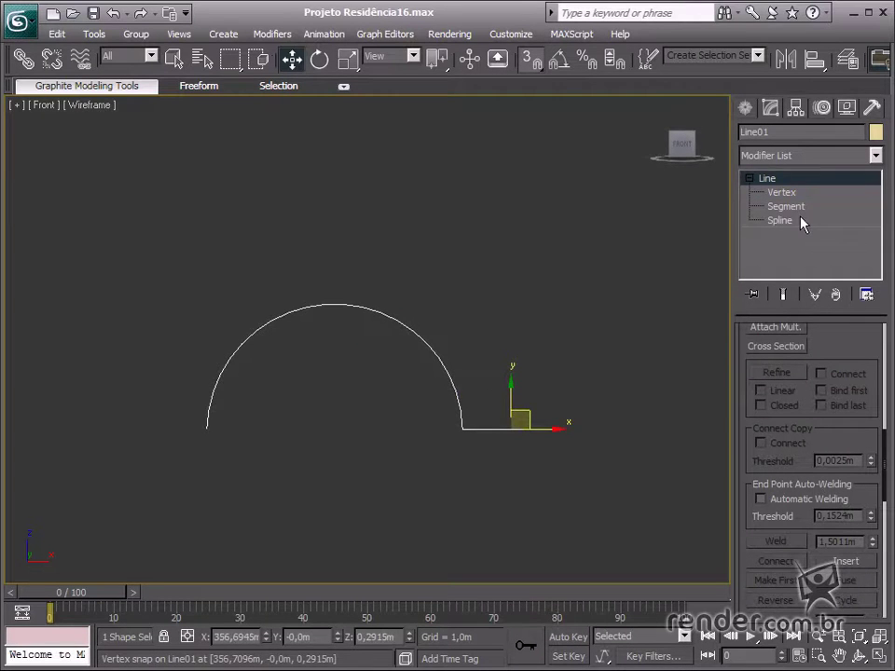
pyautogui.click(800, 221)
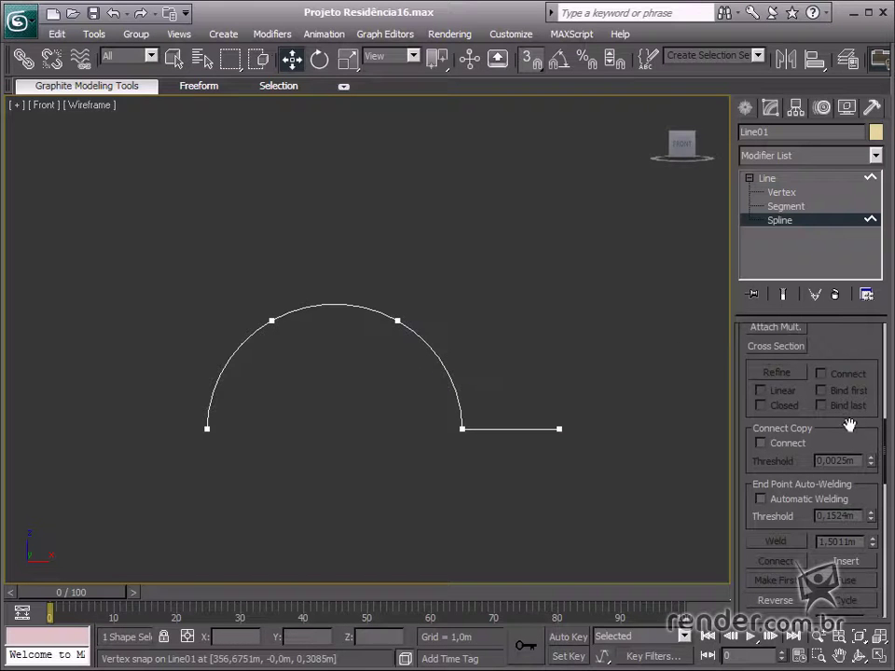
# Step: Outline the joined spline with a thin offset to form a closed tile profile
pyautogui.click(174, 59)
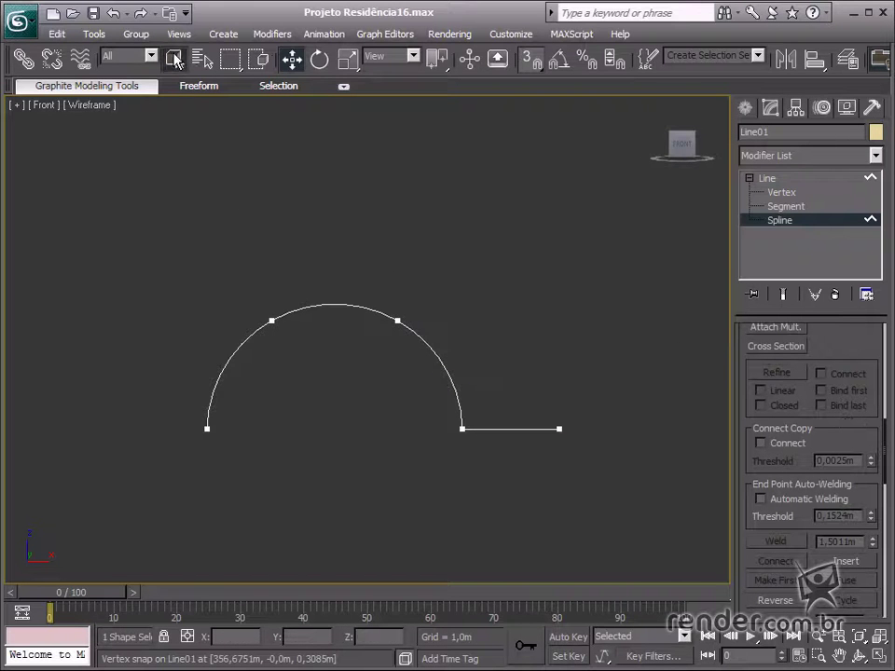
pyautogui.click(378, 312)
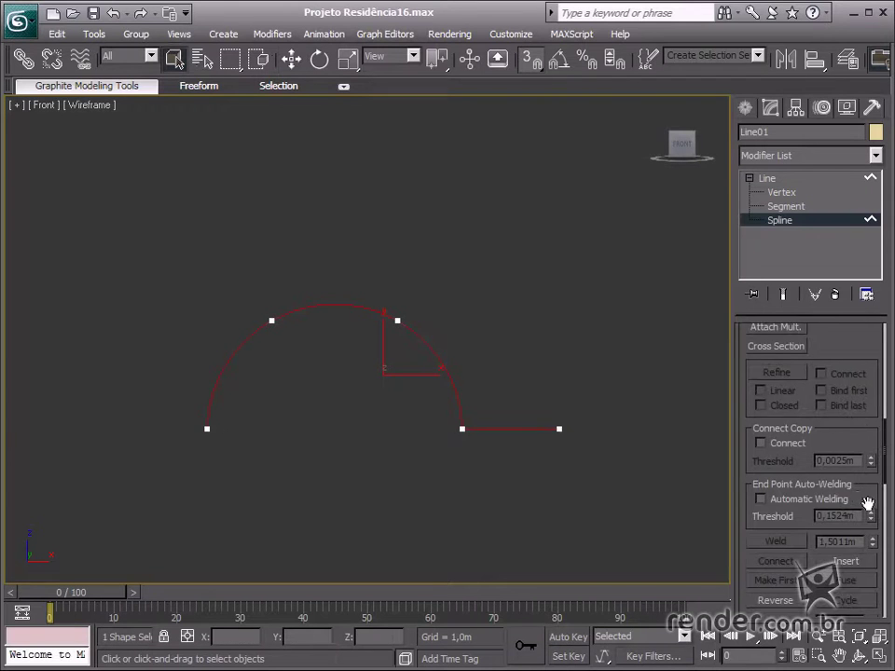
pyautogui.moveTo(867, 504); pyautogui.dragTo(873, 343)
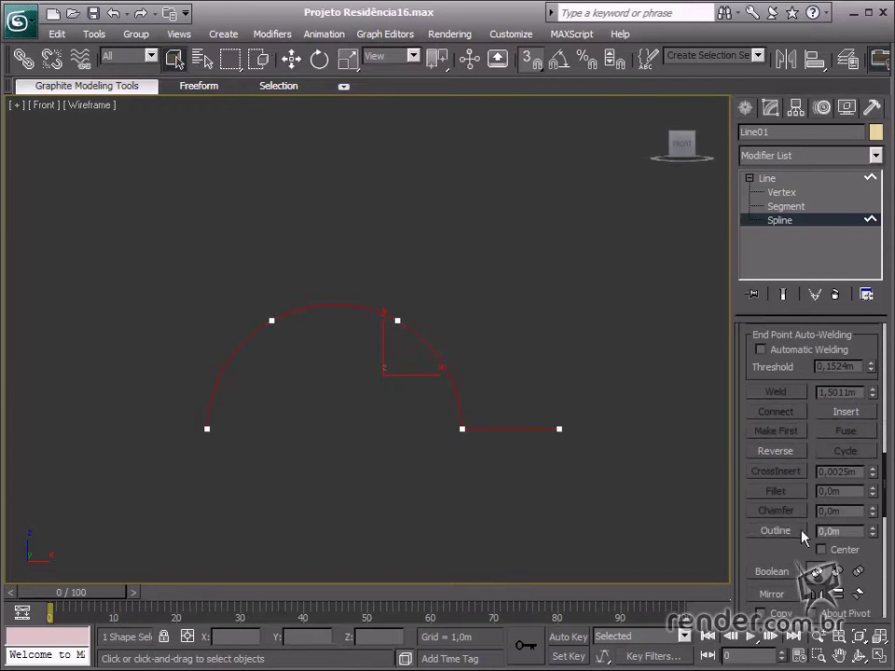
pyautogui.click(779, 531)
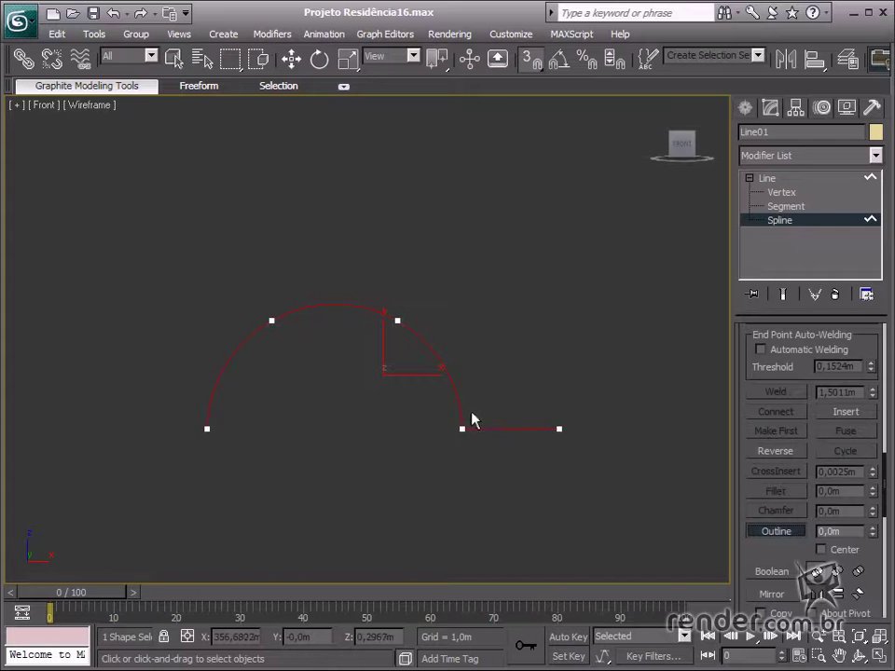
pyautogui.moveTo(456, 406); pyautogui.dragTo(456, 396)
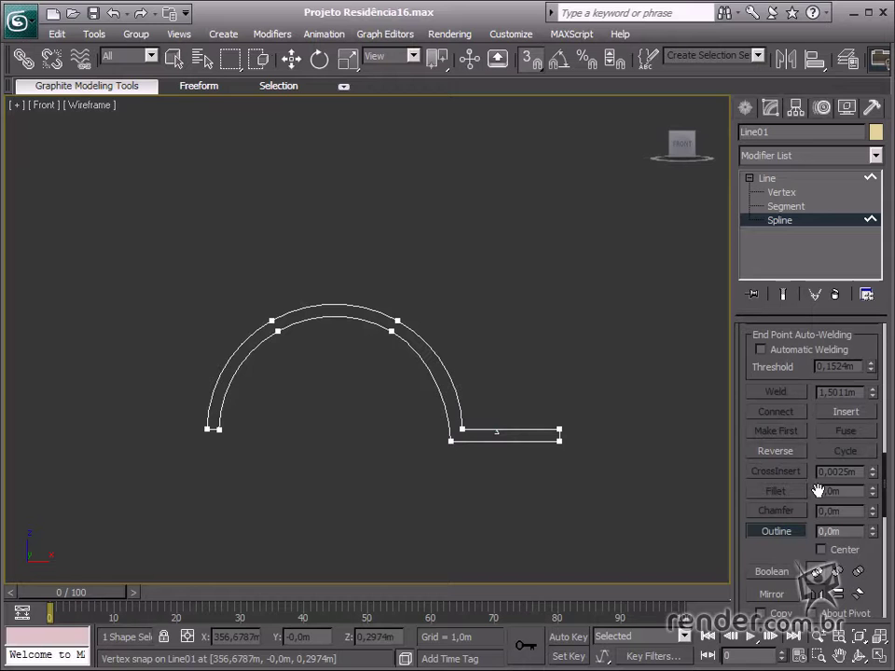
pyautogui.press('w')
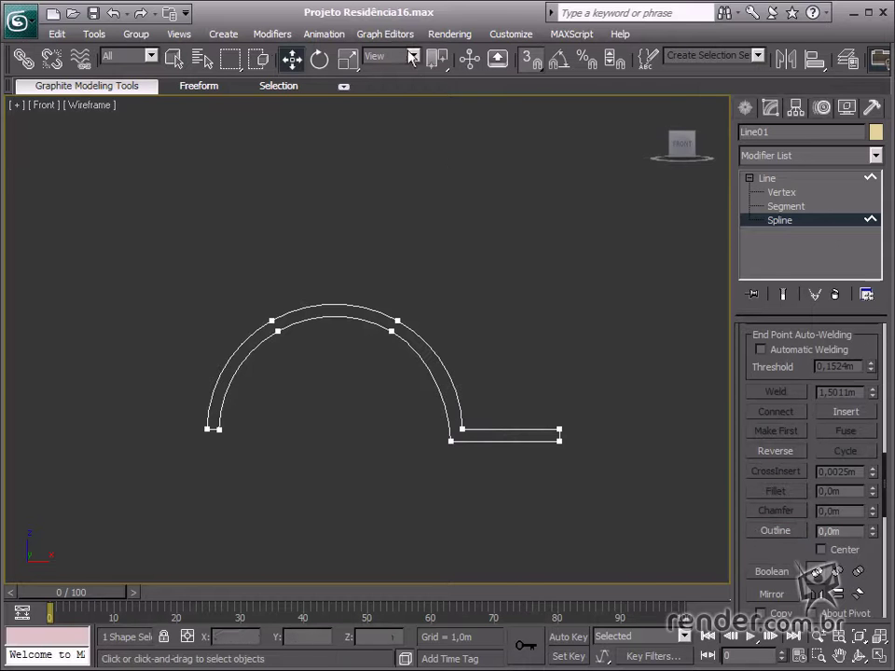
pyautogui.moveTo(506, 372); pyautogui.dragTo(505, 364, button='middle')
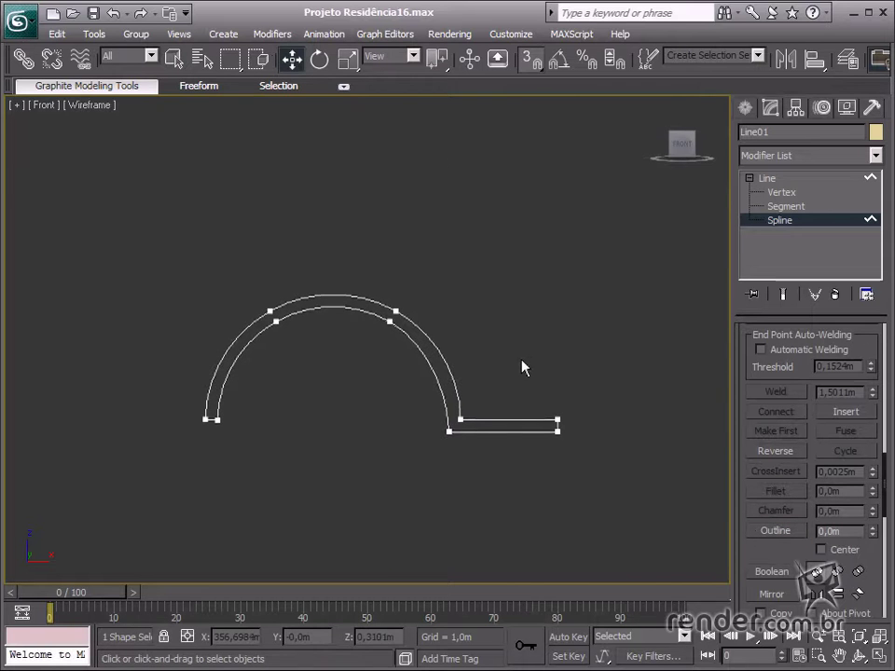
# Step: Restore four viewports and move the profile onto the roof slab's corner in the Top view
pyautogui.click(877, 656)
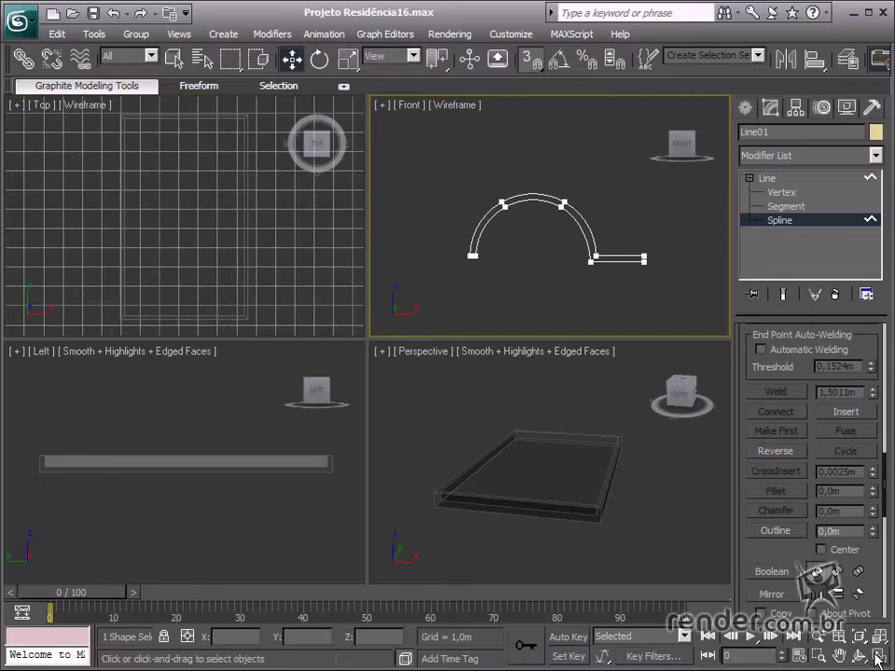
pyautogui.moveTo(180, 253); pyautogui.dragTo(163, 224, button='middle')
pyautogui.scroll(-3, 164, 229)
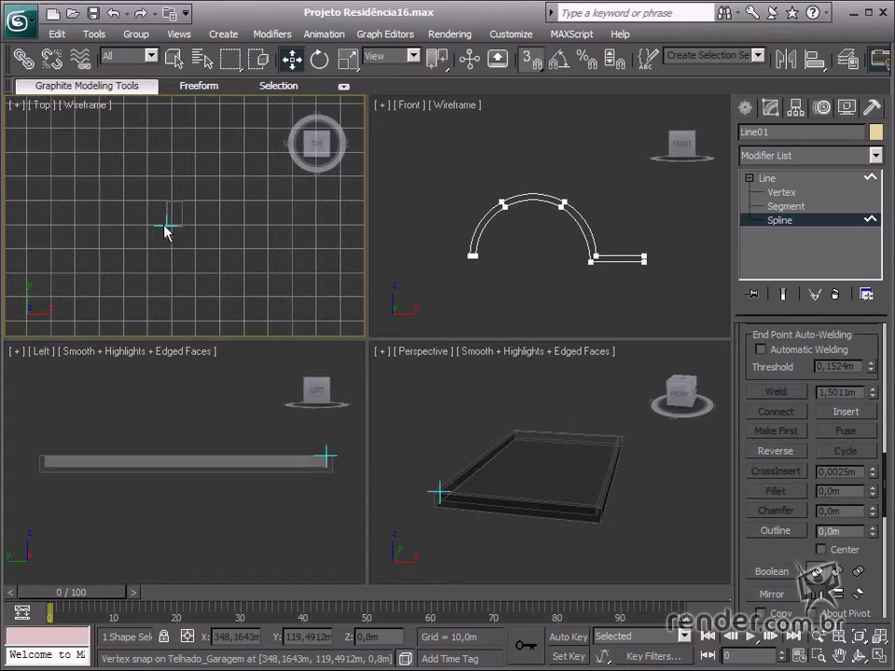
pyautogui.scroll(-2, 182, 243)
pyautogui.scroll(2, 185, 245)
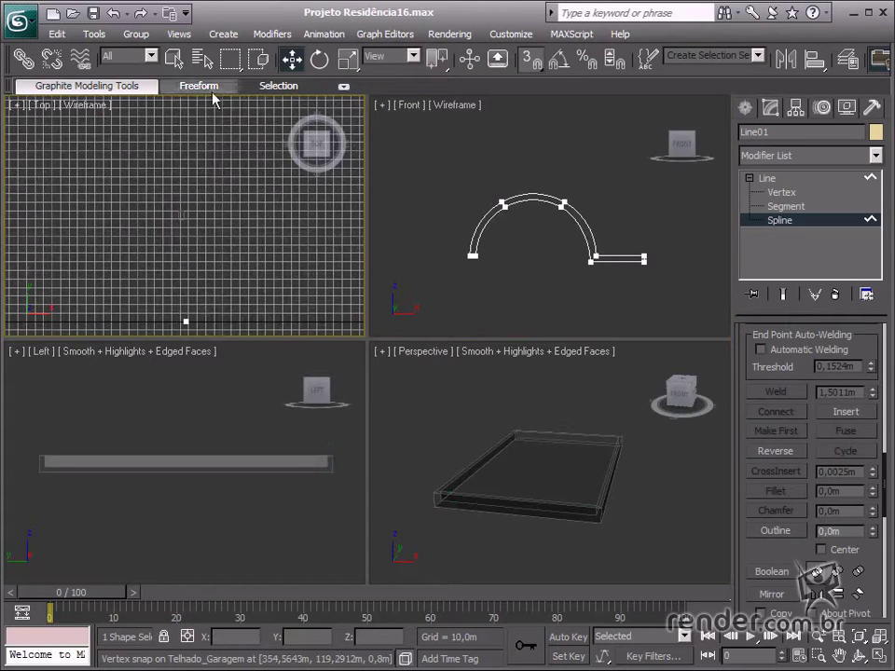
pyautogui.click(786, 221)
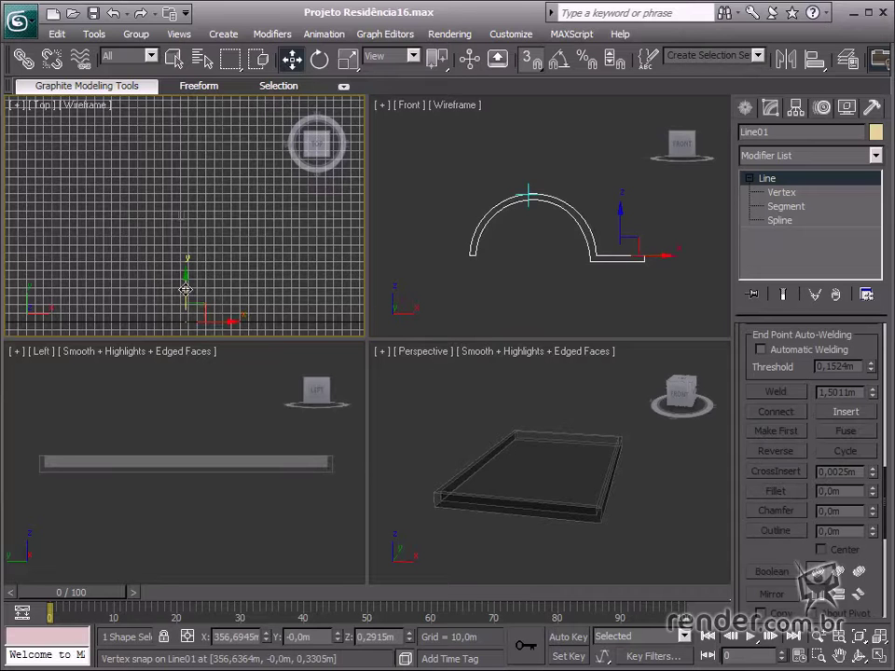
pyautogui.moveTo(185, 291); pyautogui.dragTo(192, 216)
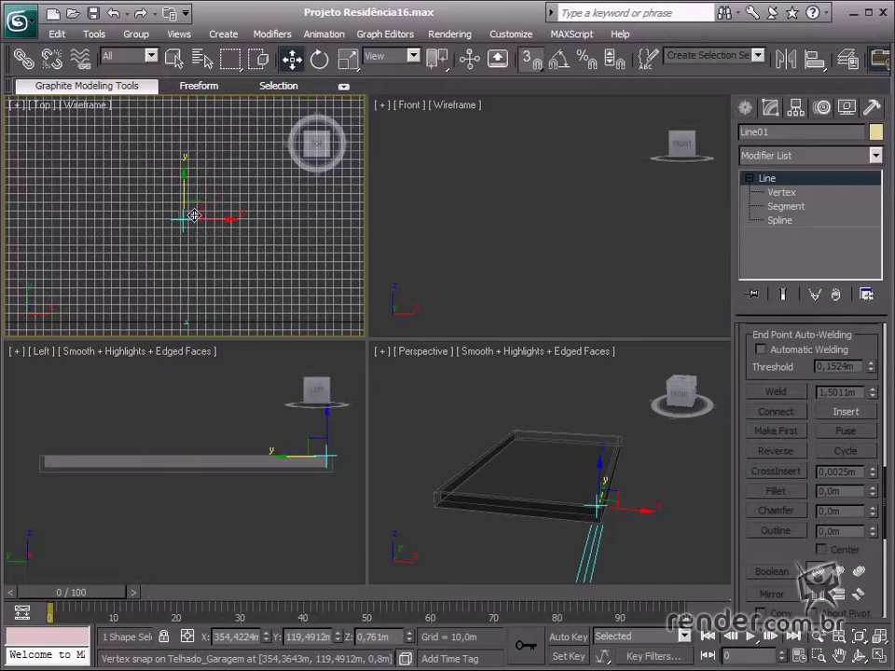
# Step: Zoom extents in all views and pan the Front and Top views onto the arch
pyautogui.rightClick(447, 252)
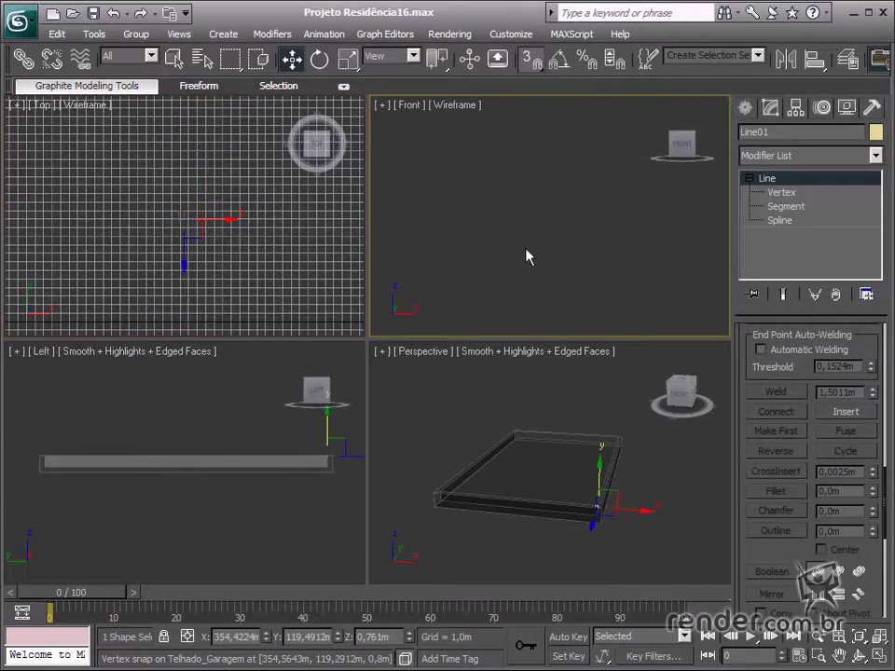
pyautogui.click(871, 633)
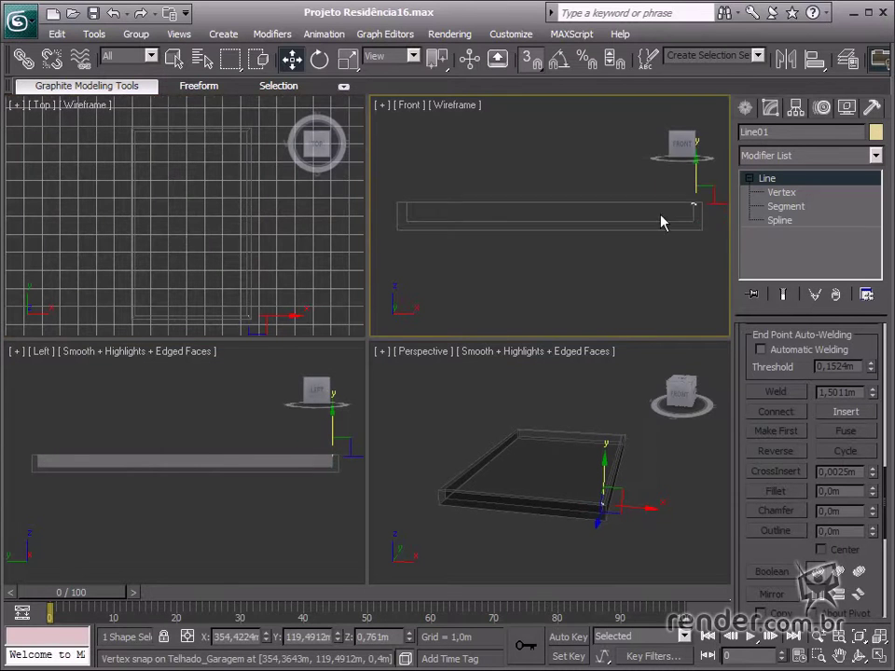
pyautogui.scroll(2, 660, 220)
pyautogui.scroll(4, 697, 265)
pyautogui.scroll(-3, 471, 206)
pyautogui.scroll(2, 572, 248)
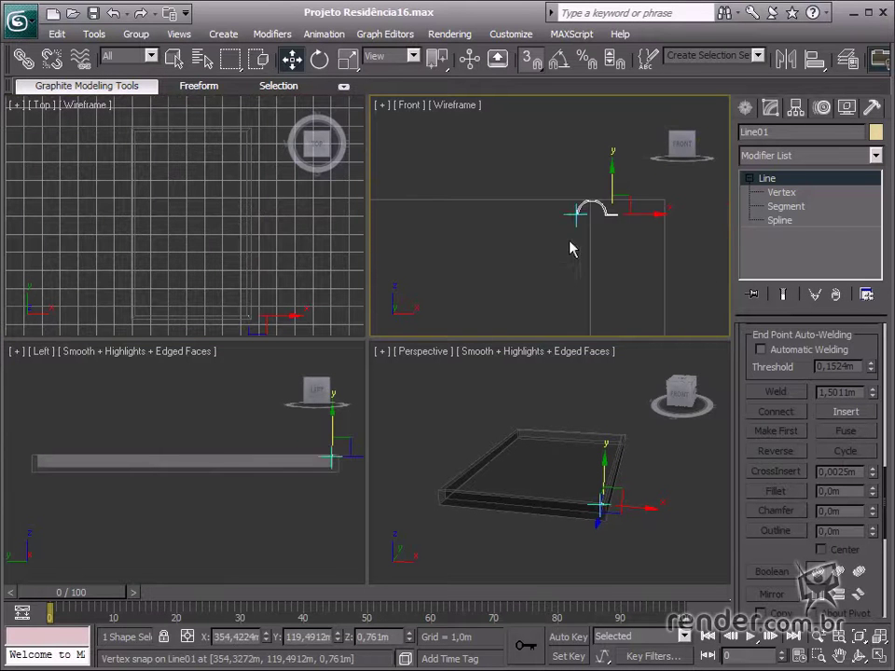
pyautogui.scroll(2, 603, 252)
pyautogui.moveTo(603, 252)
pyautogui.mouseDown(button='middle')
pyautogui.moveTo(556, 240)
pyautogui.moveTo(533, 207)
pyautogui.mouseUp(button='middle')
pyautogui.scroll(1, 533, 208)
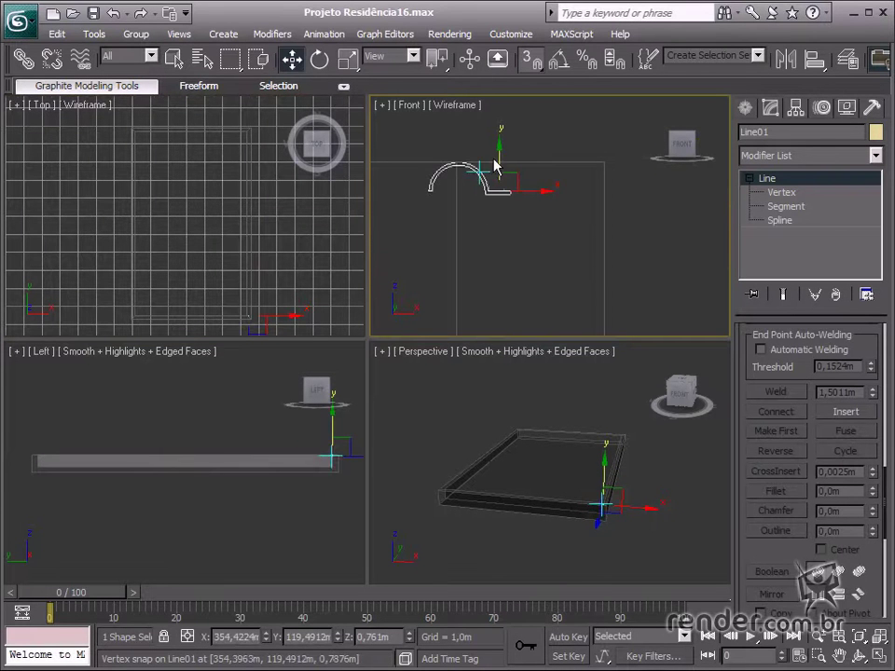
pyautogui.scroll(5, 500, 166)
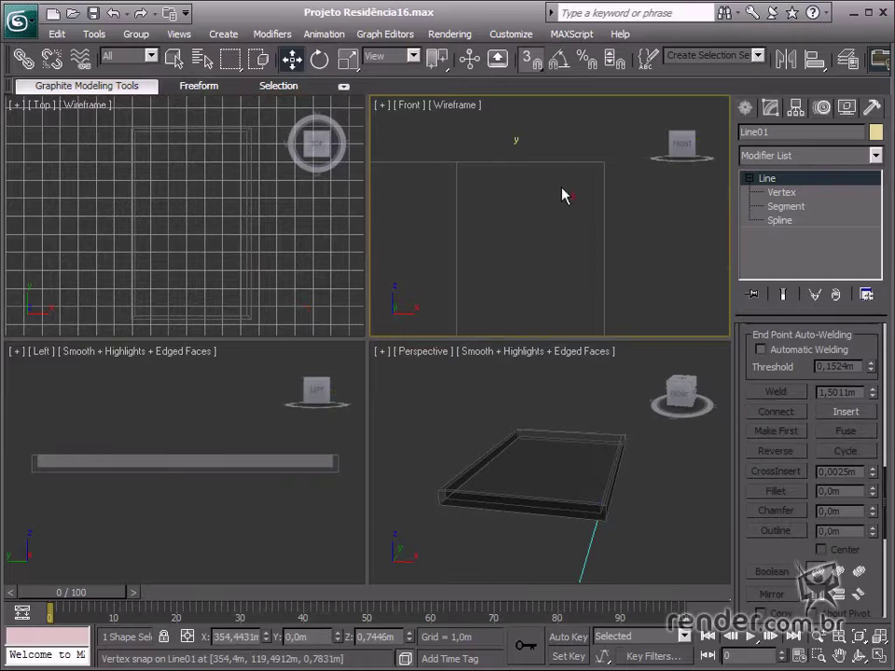
pyautogui.scroll(-5, 562, 194)
pyautogui.moveTo(268, 299); pyautogui.dragTo(251, 261, button='middle')
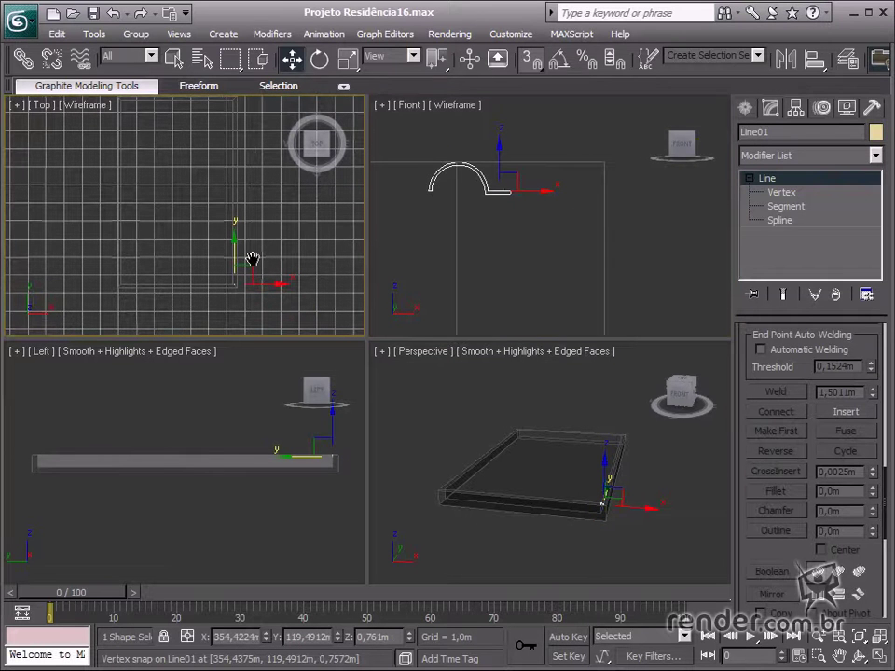
# Step: Add an Extrude modifier to the profile with a 1.5 m amount
pyautogui.click(876, 155)
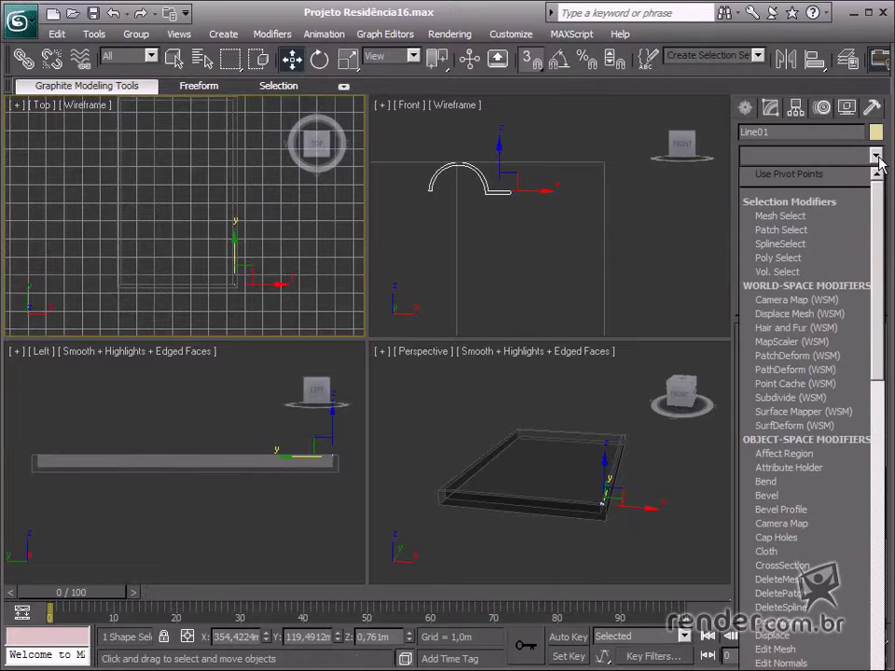
pyautogui.scroll(-2, 881, 231)
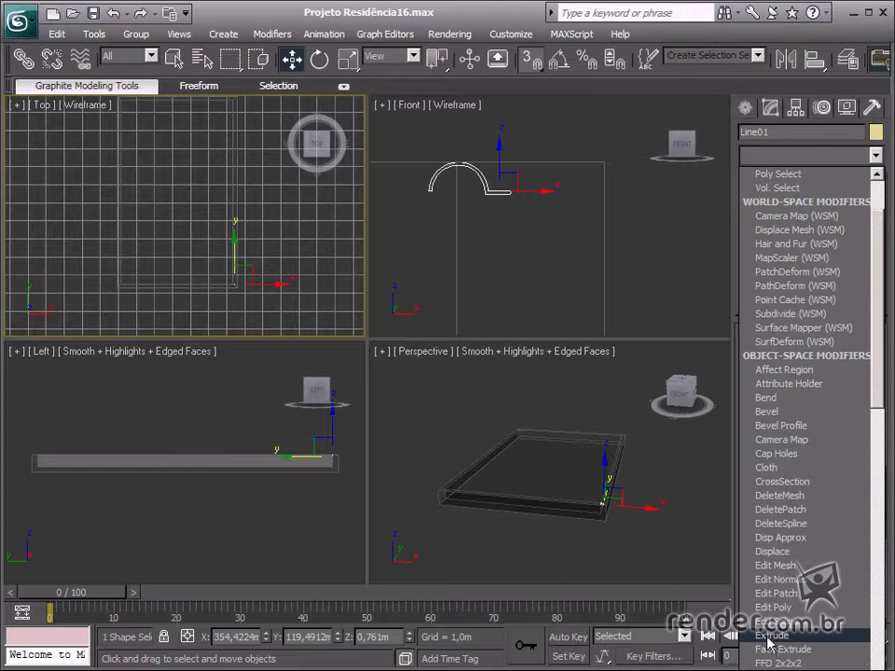
pyautogui.click(771, 636)
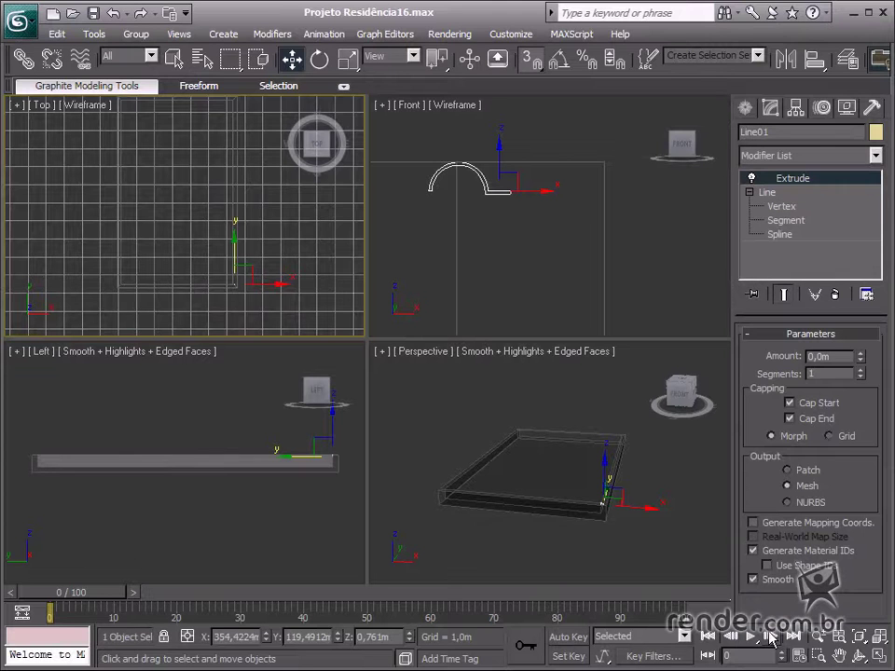
pyautogui.doubleClick(846, 356)
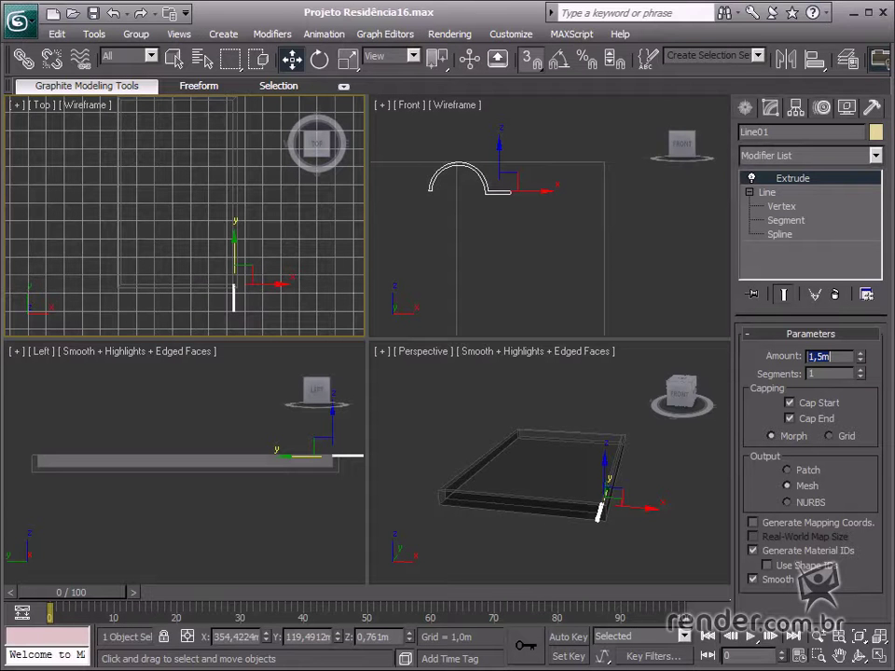
# Step: Shade the Top view and rename the object 'telha'
pyautogui.scroll(3, 243, 271)
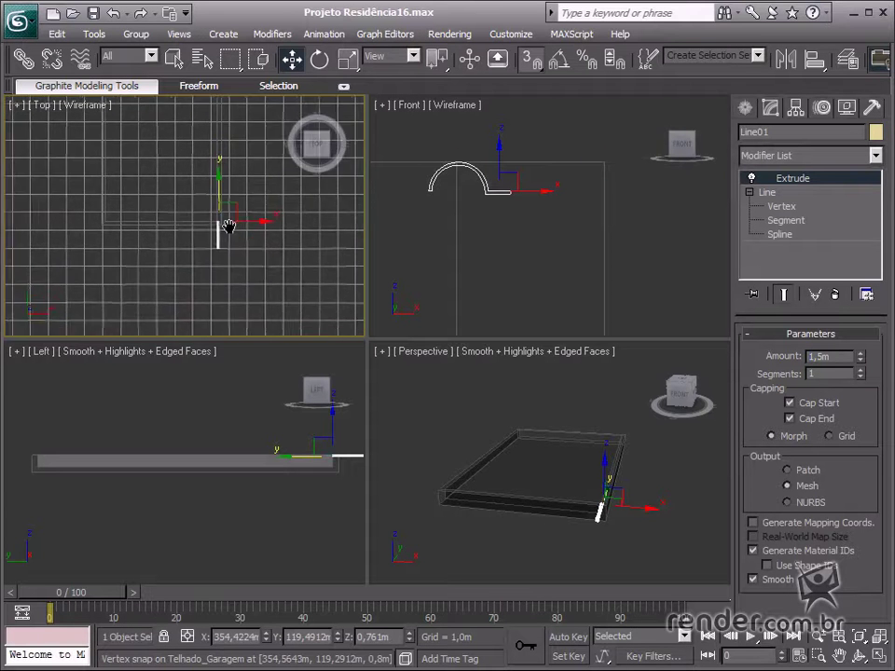
pyautogui.scroll(3, 242, 261)
pyautogui.moveTo(247, 253)
pyautogui.mouseDown(button='middle')
pyautogui.moveTo(214, 269)
pyautogui.moveTo(229, 225)
pyautogui.mouseUp(button='middle')
pyautogui.press('F3')
pyautogui.scroll(2, 225, 235)
pyautogui.scroll(2, 243, 248)
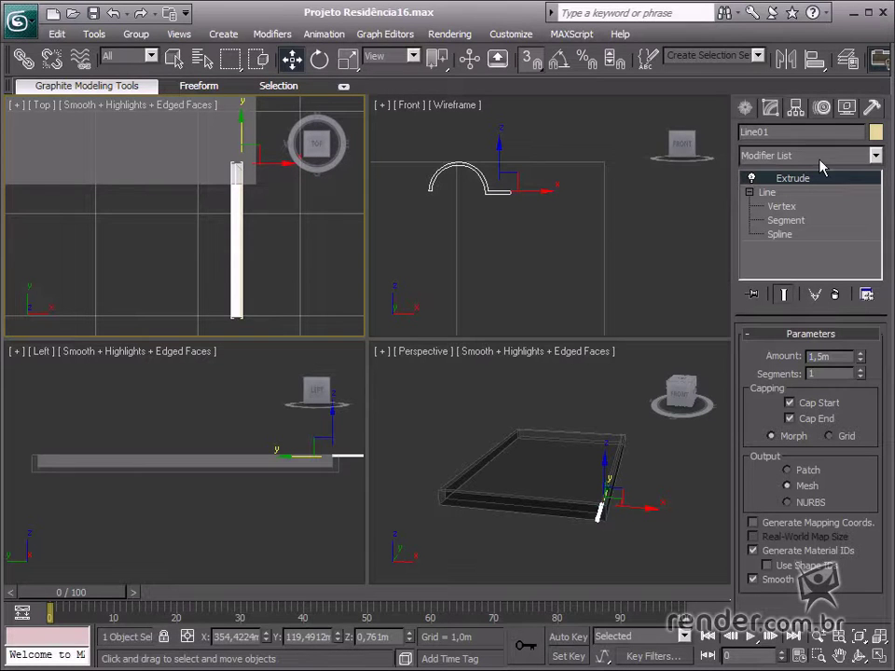
pyautogui.click(755, 132)
pyautogui.write('telha')
# Step: Rotate the telha tile 90 degrees in the Top view using angle snap
pyautogui.moveTo(250, 215); pyautogui.dragTo(250, 252, button='middle')
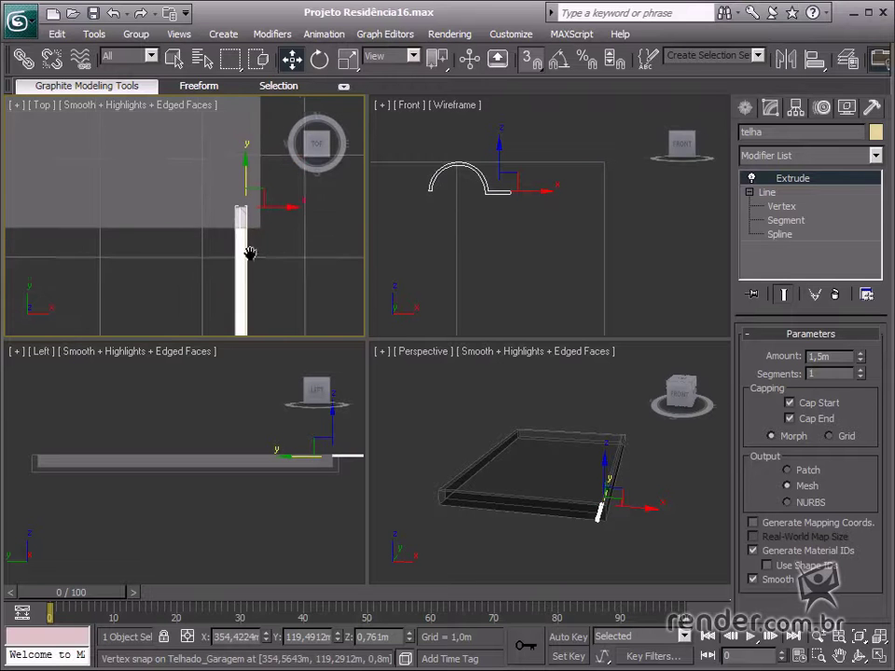
pyautogui.press('F4')
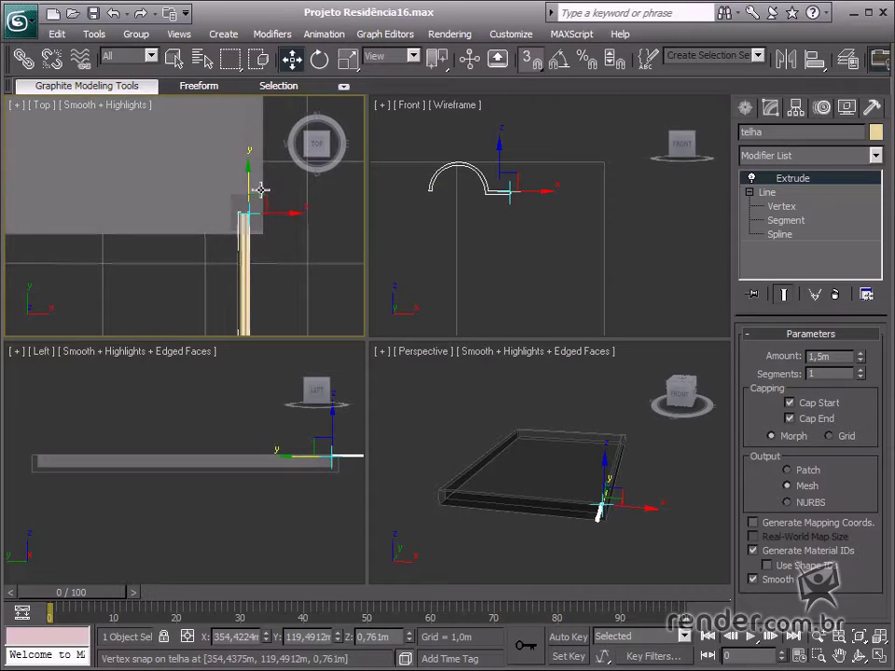
pyautogui.press('F4')
pyautogui.moveTo(242, 209); pyautogui.dragTo(245, 224, button='middle')
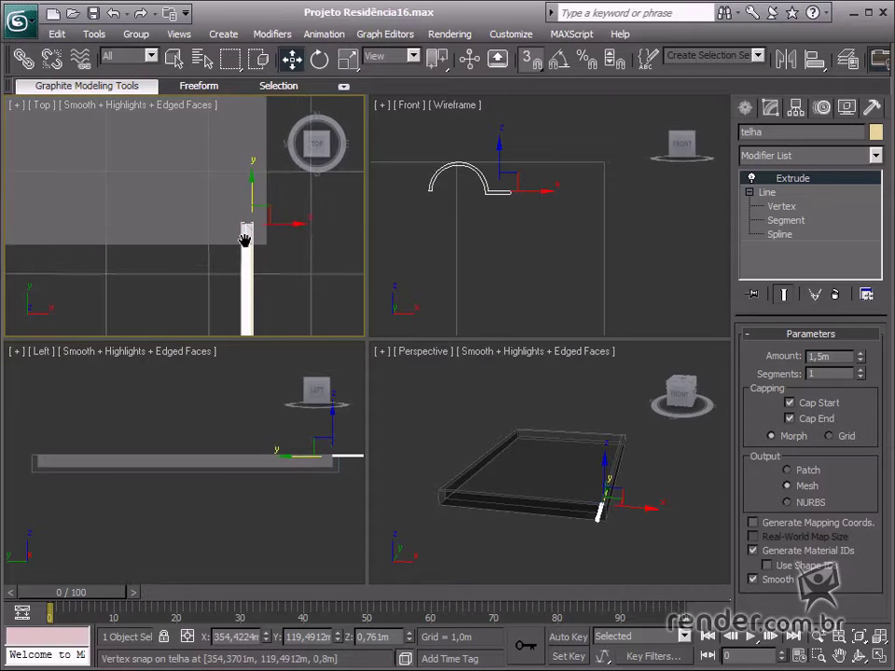
pyautogui.click(320, 59)
pyautogui.click(564, 56)
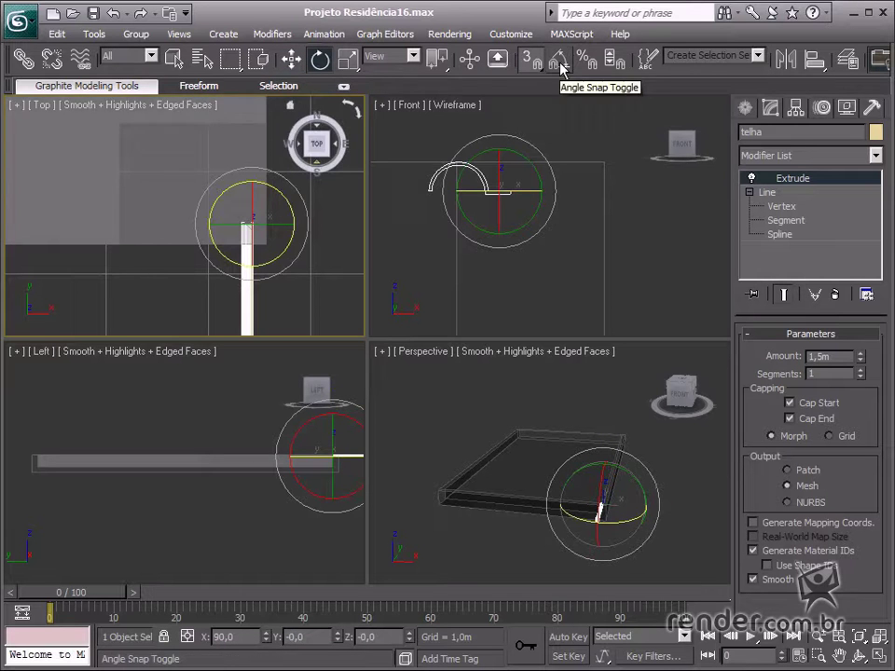
pyautogui.moveTo(275, 186); pyautogui.dragTo(326, 265)
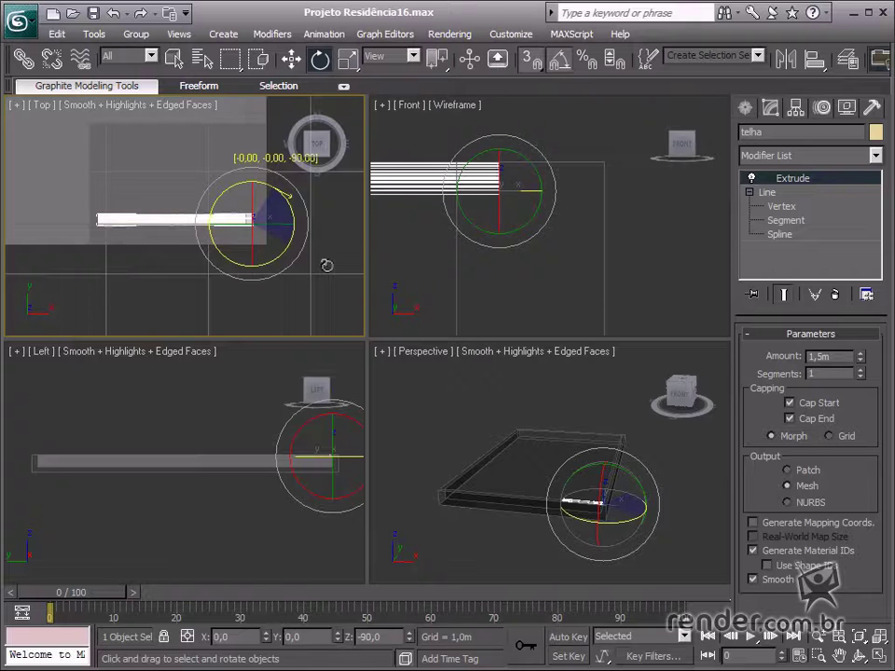
pyautogui.click(292, 59)
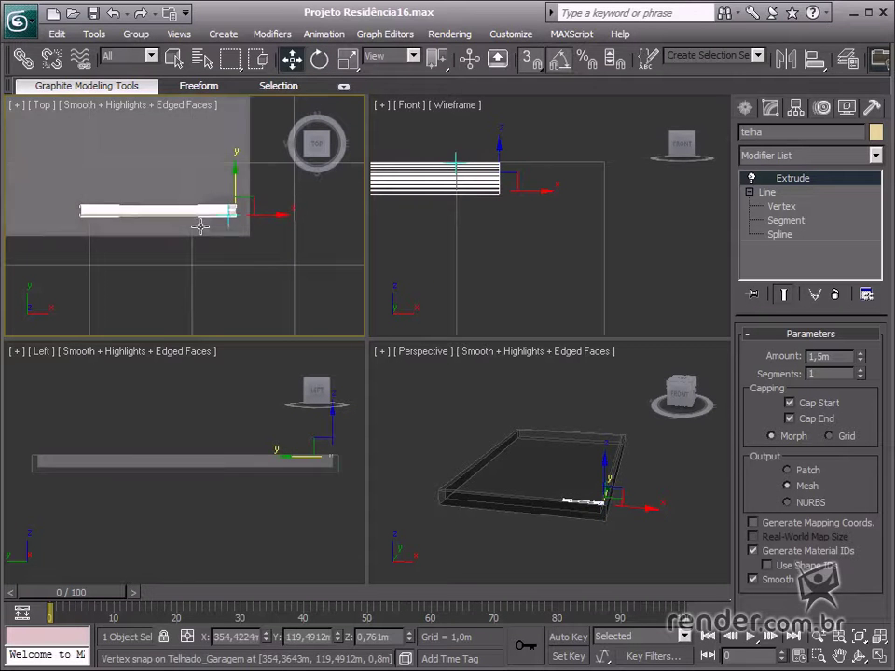
pyautogui.scroll(2, 200, 226)
pyautogui.scroll(2, 202, 231)
pyautogui.scroll(2, 214, 231)
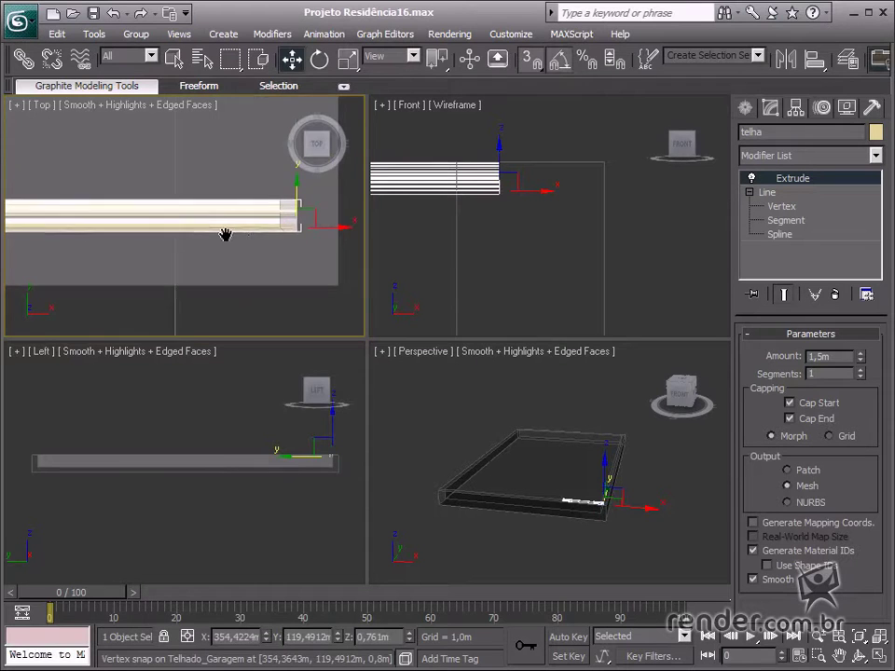
pyautogui.moveTo(225, 235); pyautogui.dragTo(204, 240, button='middle')
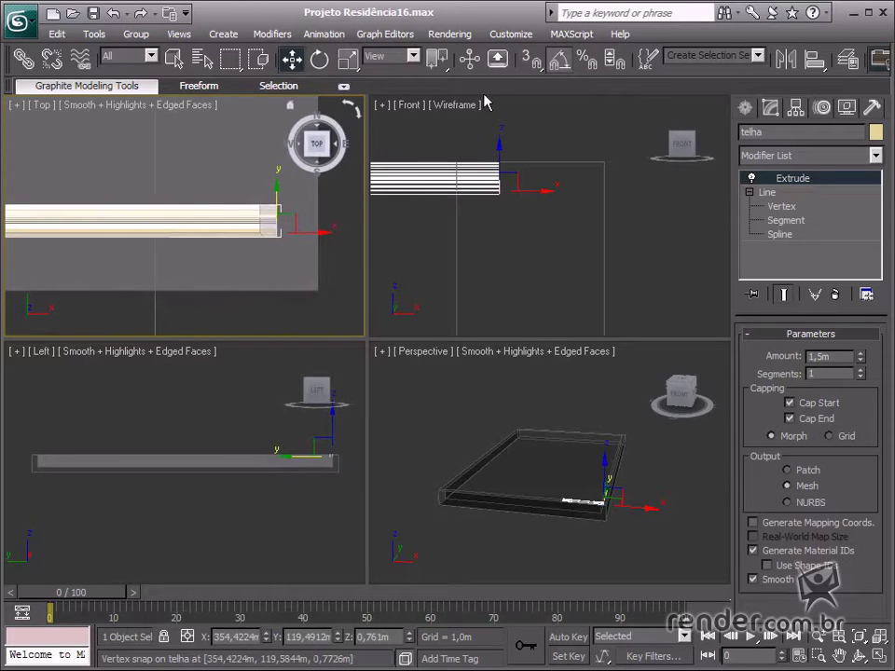
# Step: Lower the telha tile onto the garage roof slab in the Front view
pyautogui.moveTo(280, 191)
pyautogui.mouseDown()
pyautogui.moveTo(278, 177)
pyautogui.moveTo(309, 222)
pyautogui.moveTo(262, 222)
pyautogui.mouseUp()
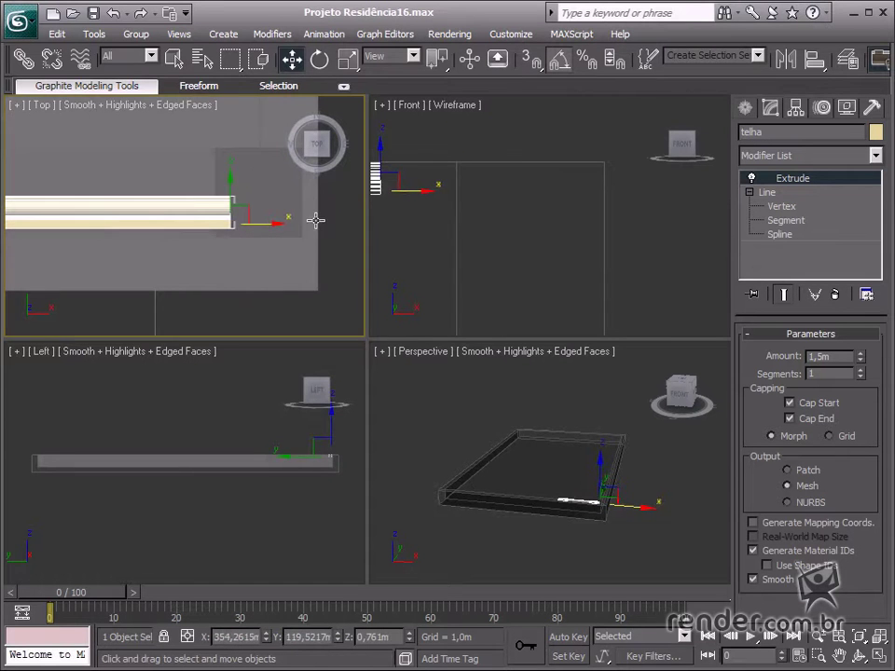
pyautogui.scroll(-3, 549, 201)
pyautogui.moveTo(531, 212); pyautogui.dragTo(510, 182, button='middle')
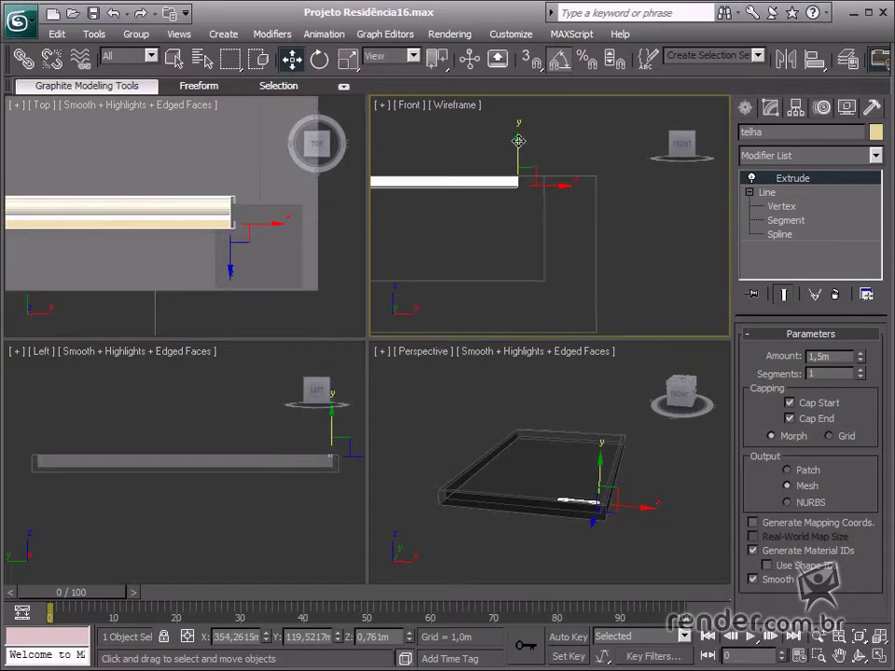
pyautogui.moveTo(518, 141); pyautogui.dragTo(522, 228)
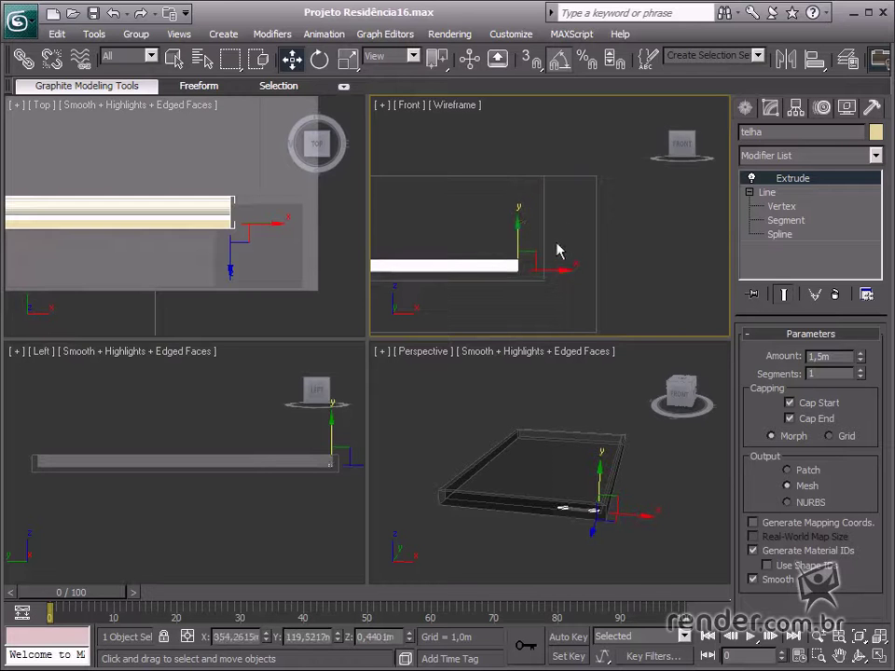
pyautogui.moveTo(556, 251); pyautogui.dragTo(611, 226, button='middle')
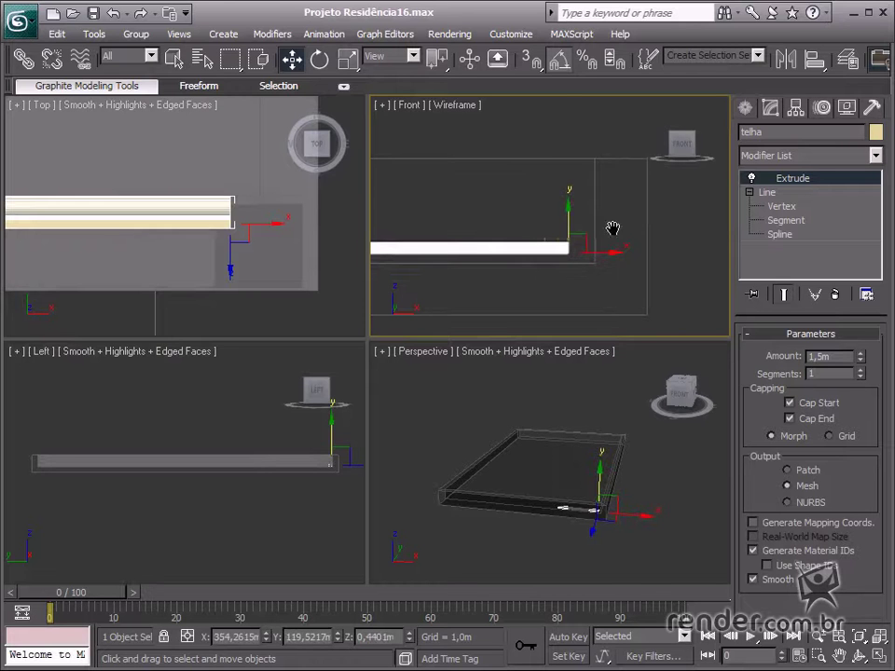
# Step: Tilt the tile about two degrees to follow the roof slope
pyautogui.click(319, 59)
pyautogui.scroll(-2, 613, 238)
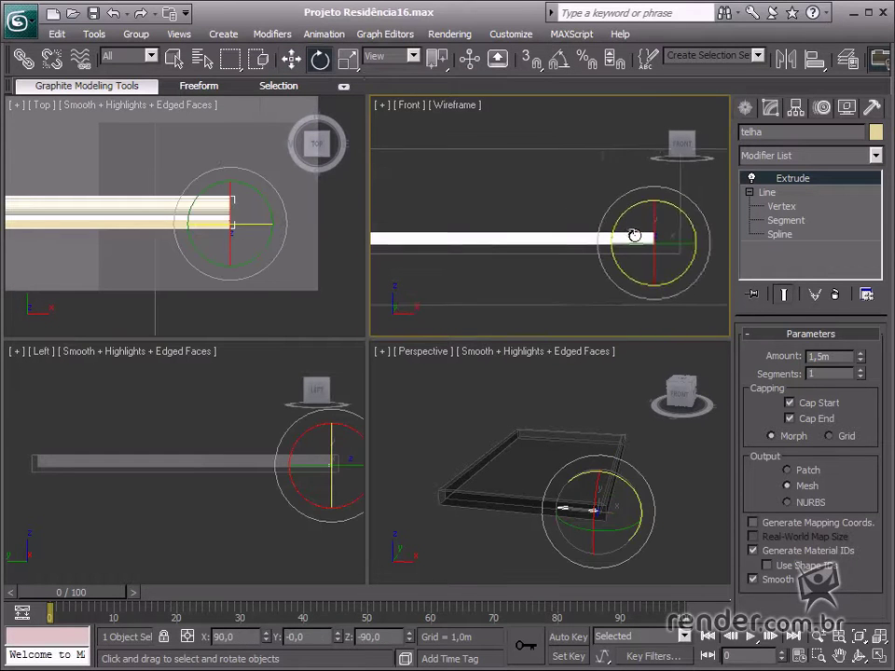
pyautogui.moveTo(657, 206); pyautogui.dragTo(661, 214)
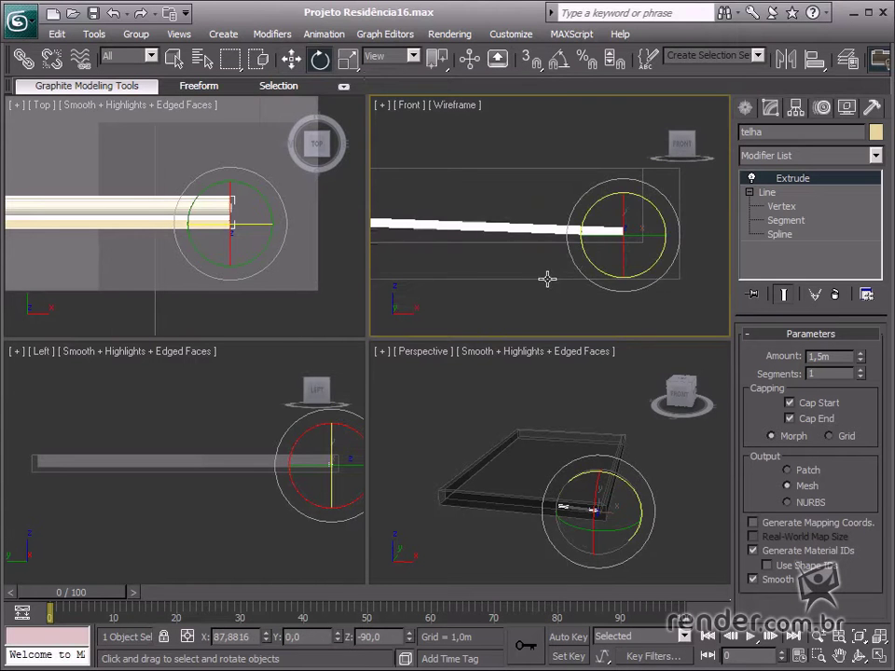
pyautogui.moveTo(545, 277); pyautogui.dragTo(613, 277, button='middle')
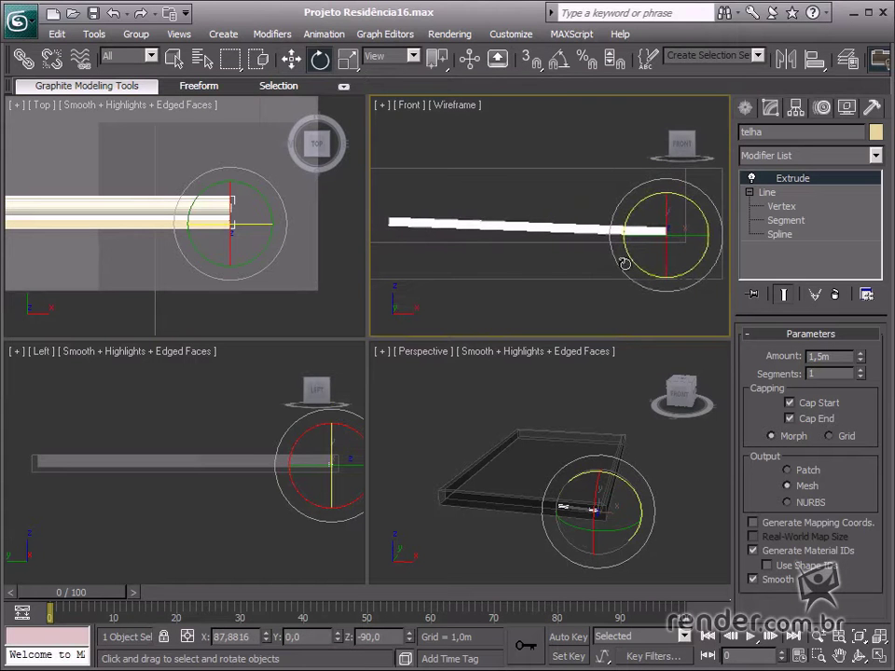
pyautogui.moveTo(621, 274); pyautogui.dragTo(614, 264, button='middle')
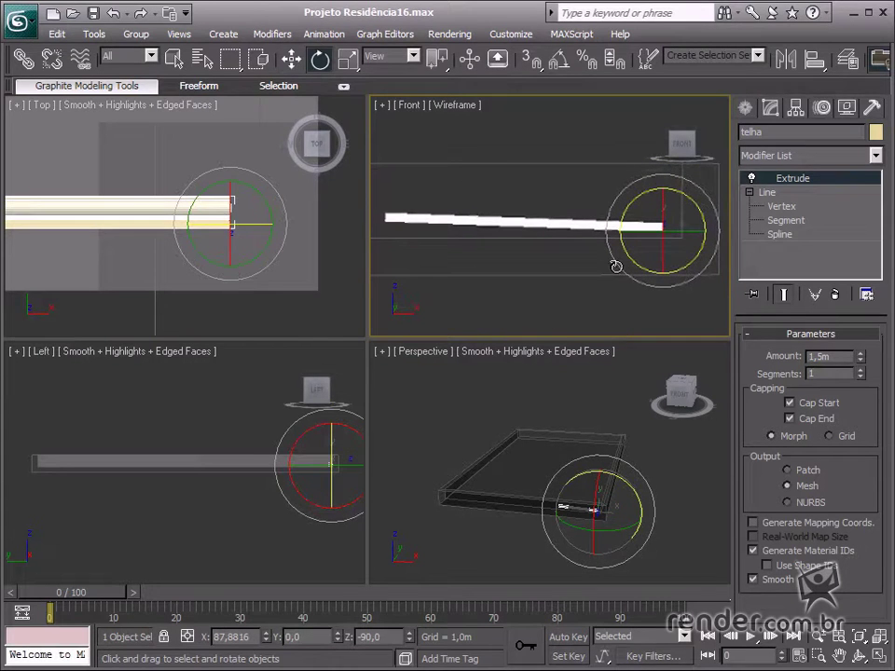
pyautogui.hotkey('ctrl', 's')
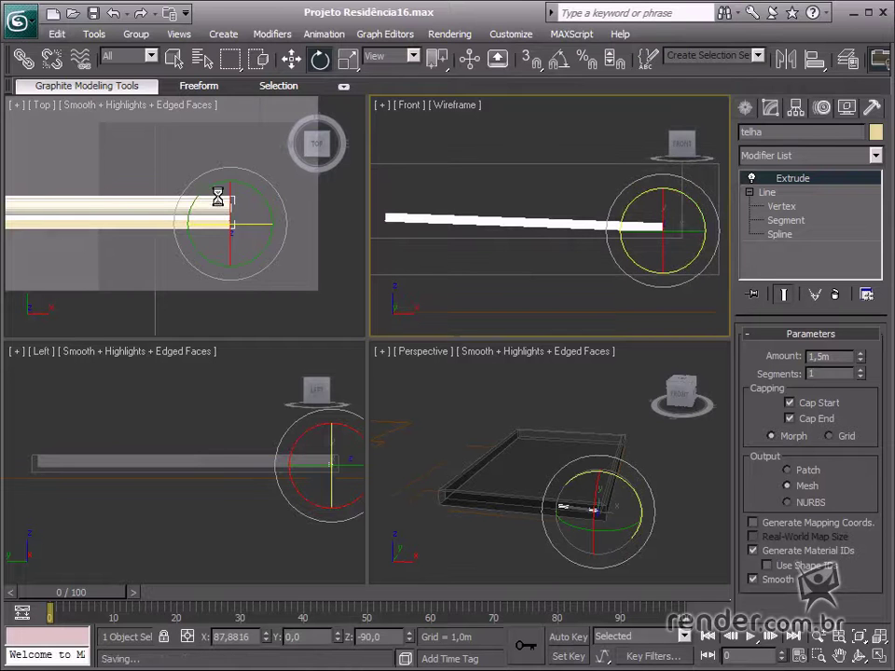
pyautogui.moveTo(124, 164); pyautogui.dragTo(291, 253, button='middle')
pyautogui.scroll(-3, 279, 247)
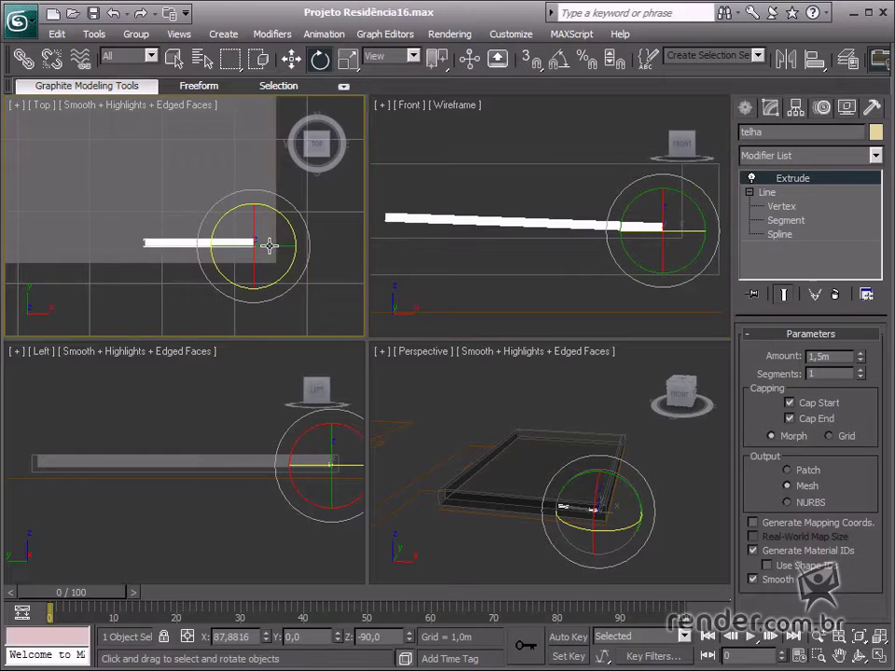
pyautogui.scroll(-1, 184, 195)
pyautogui.moveTo(184, 196); pyautogui.dragTo(304, 326, button='middle')
pyautogui.scroll(3, 206, 266)
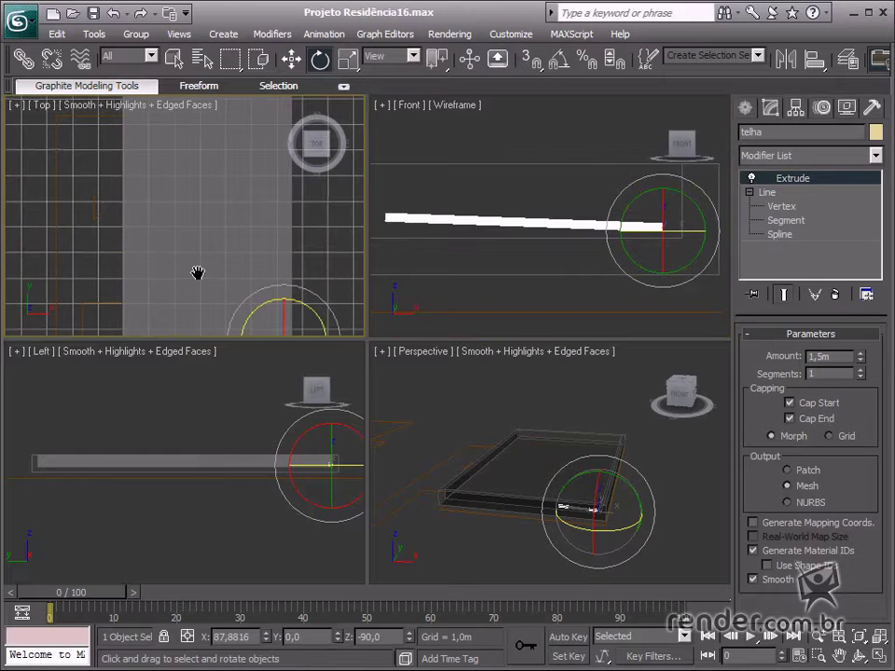
pyautogui.scroll(2, 209, 228)
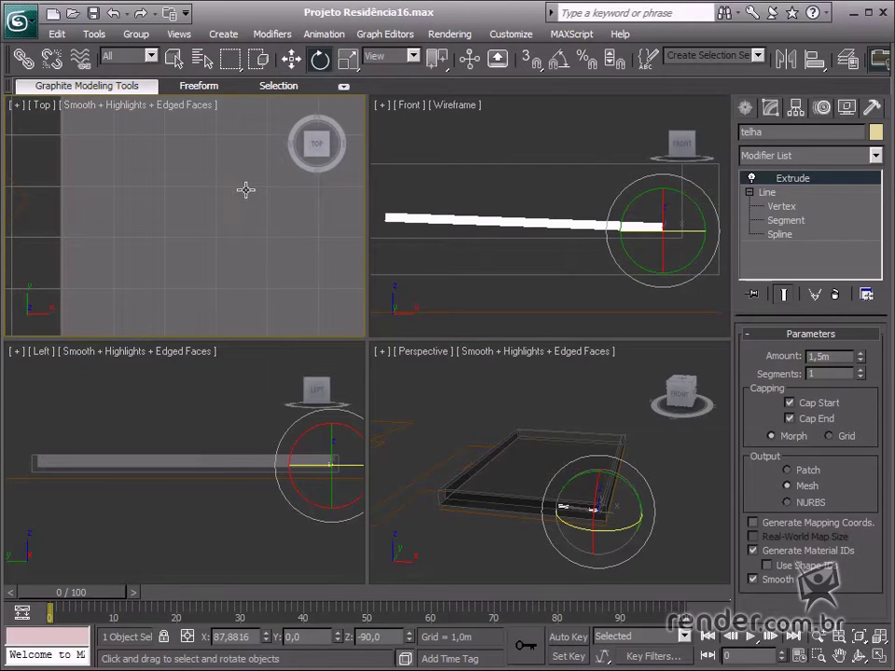
pyautogui.moveTo(241, 230); pyautogui.dragTo(147, 224, button='middle')
pyautogui.scroll(-2, 136, 216)
pyautogui.scroll(-1, 136, 216)
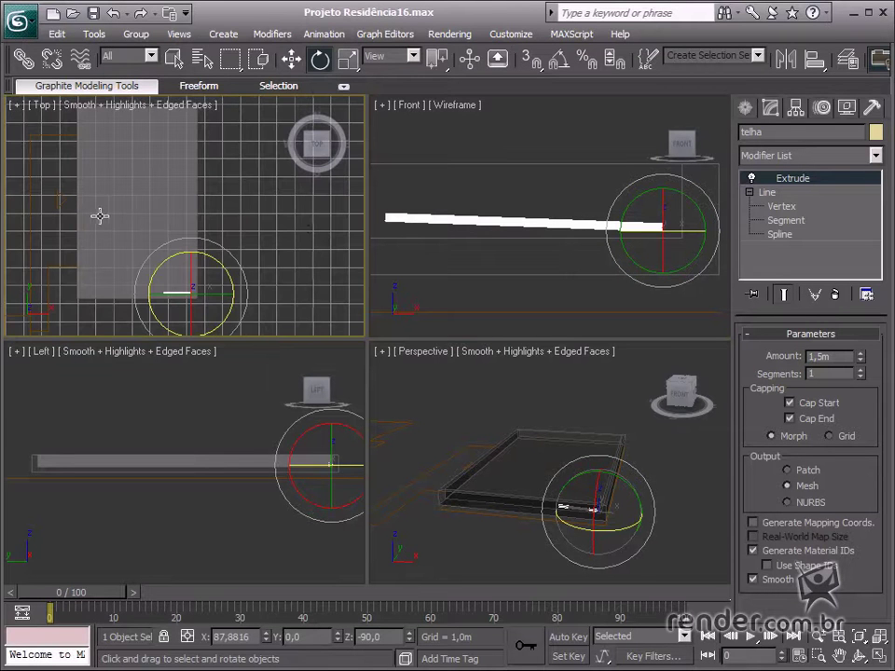
pyautogui.rightClick(568, 252)
pyautogui.scroll(-3, 567, 252)
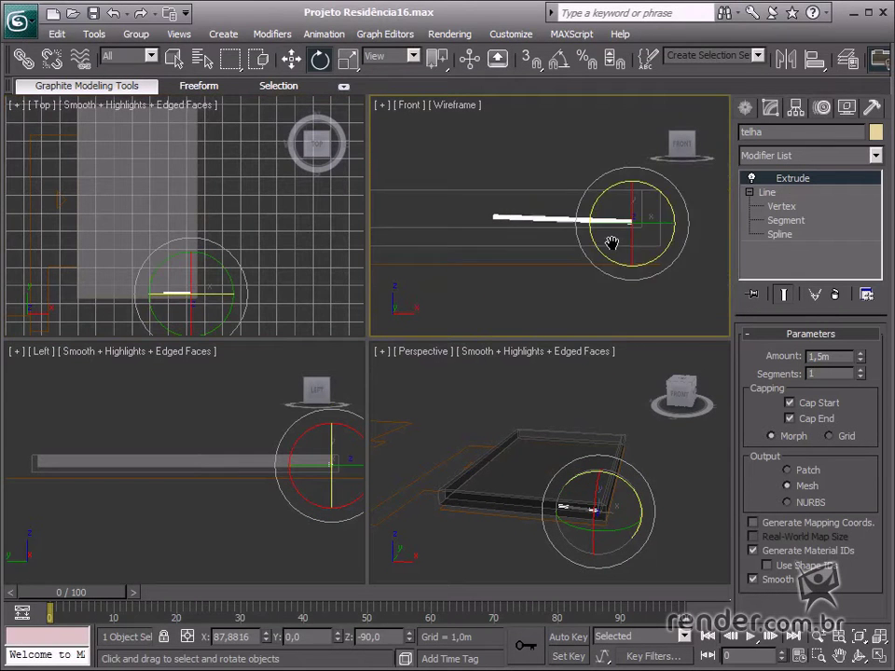
pyautogui.moveTo(598, 240); pyautogui.dragTo(629, 260, button='middle')
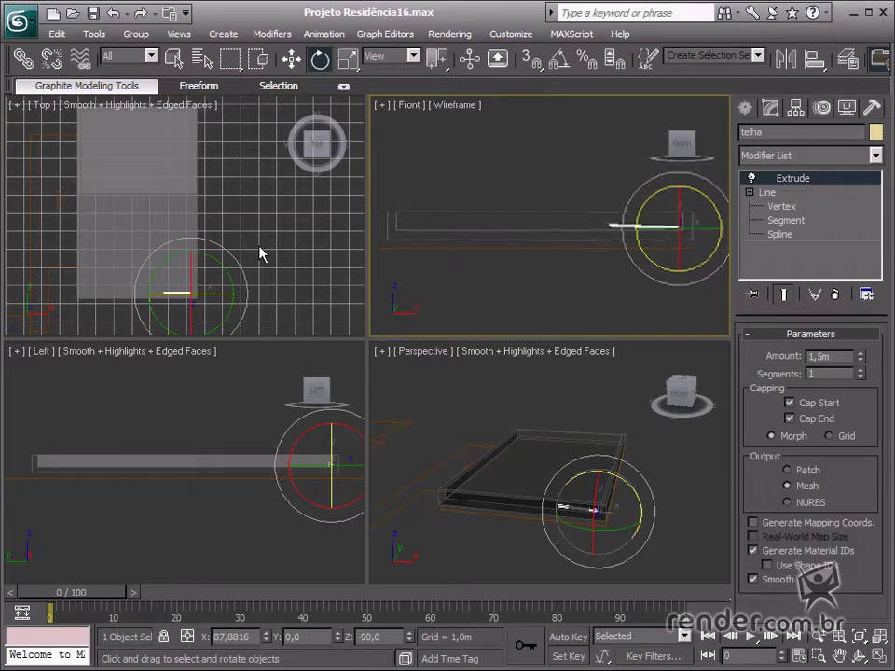
pyautogui.scroll(3, 212, 252)
pyautogui.scroll(3, 233, 279)
pyautogui.scroll(-3, 191, 145)
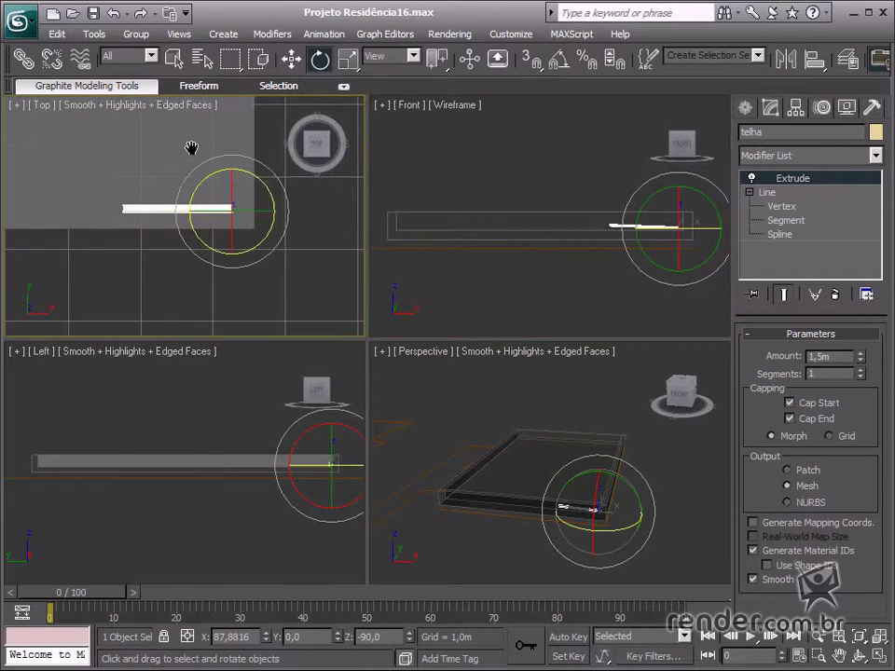
pyautogui.scroll(2, 194, 224)
pyautogui.scroll(1, 204, 224)
pyautogui.moveTo(204, 224)
pyautogui.mouseDown(button='middle')
pyautogui.moveTo(216, 204)
pyautogui.moveTo(221, 222)
pyautogui.moveTo(225, 215)
pyautogui.mouseUp(button='middle')
pyautogui.press('F4')
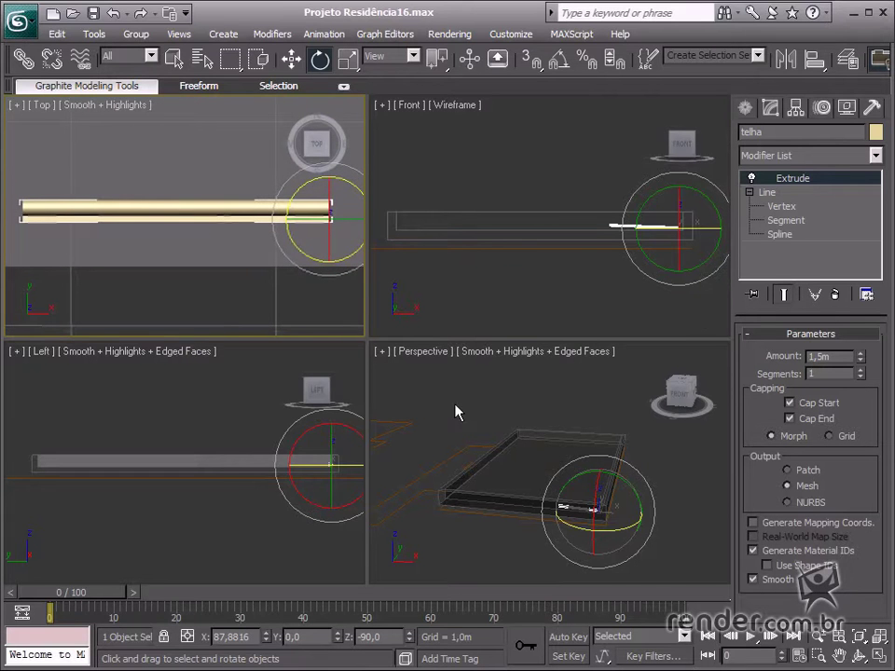
pyautogui.moveTo(315, 468); pyautogui.dragTo(255, 459, button='middle')
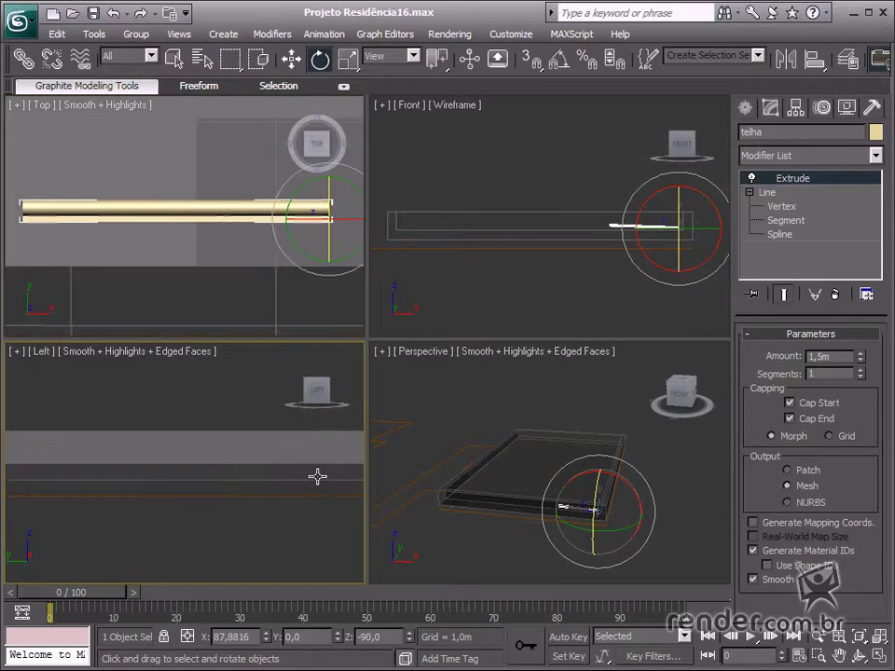
pyautogui.moveTo(315, 475); pyautogui.dragTo(67, 468, button='middle')
pyautogui.scroll(3, 112, 424)
pyautogui.moveTo(121, 424); pyautogui.dragTo(257, 500, button='middle')
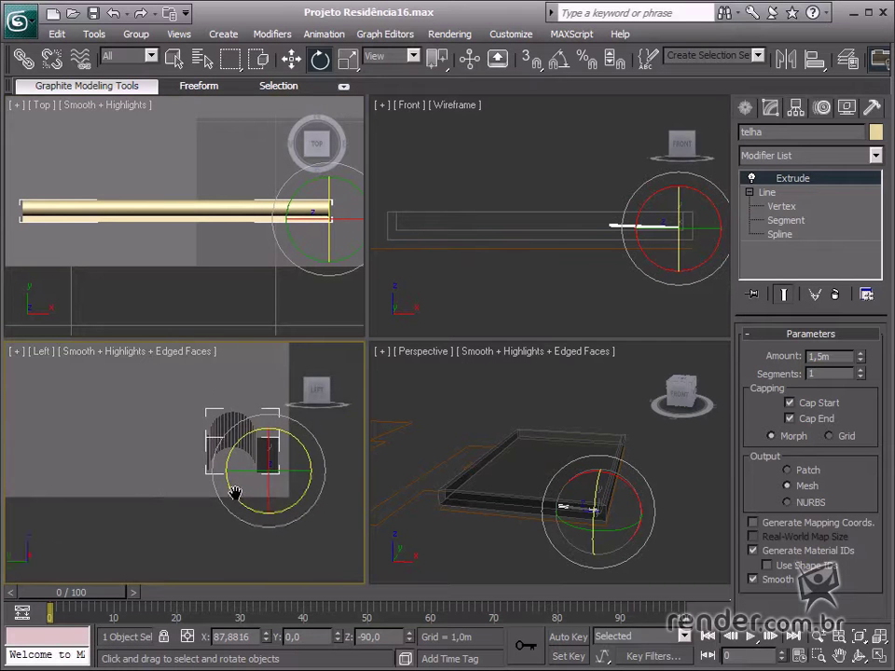
# Step: Nudge the telha tile slightly along X in the Left and Front views to meet the slab end
pyautogui.click(292, 59)
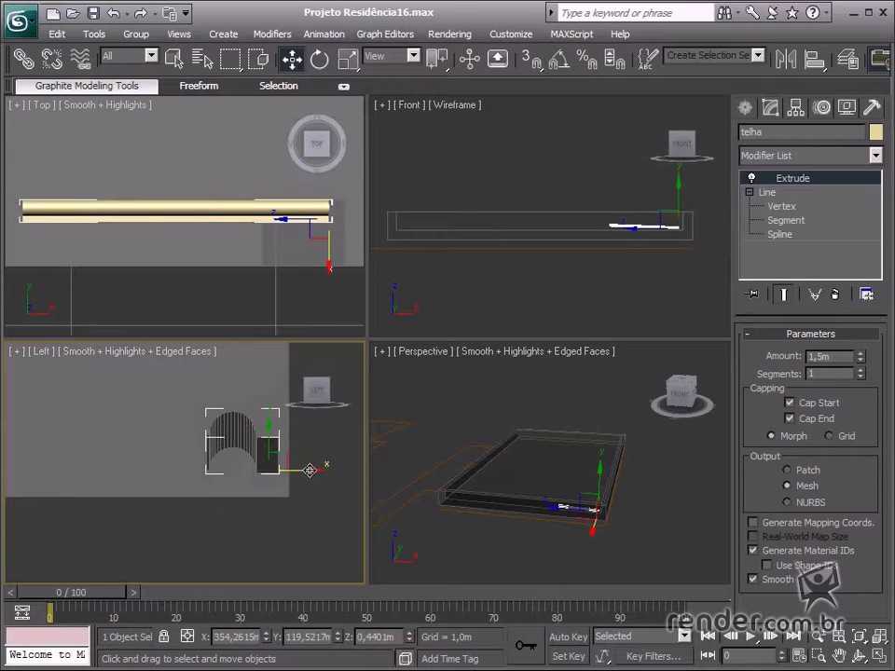
pyautogui.moveTo(323, 465); pyautogui.dragTo(324, 471)
pyautogui.rightClick(672, 260)
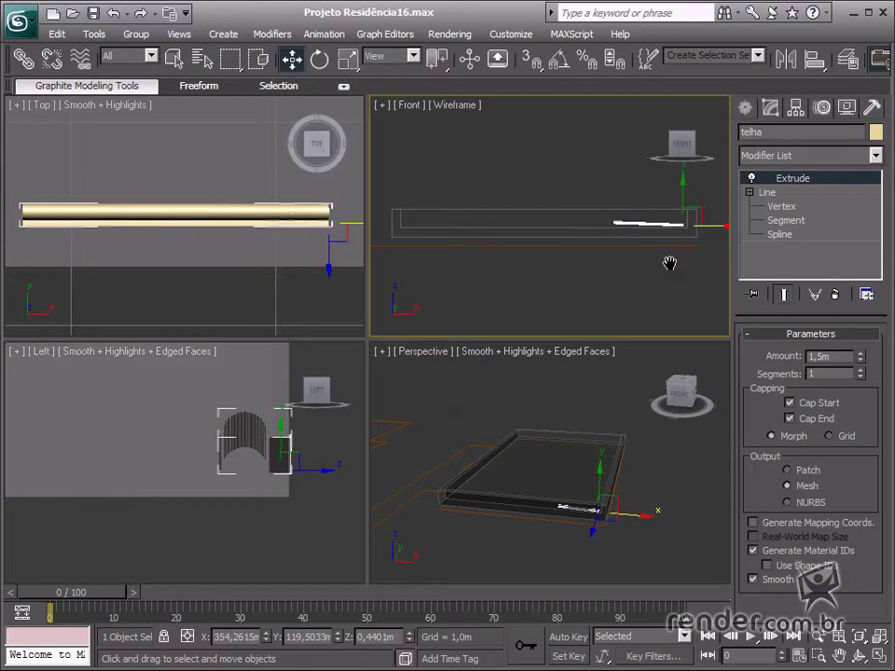
pyautogui.scroll(2, 574, 266)
pyautogui.scroll(2, 517, 266)
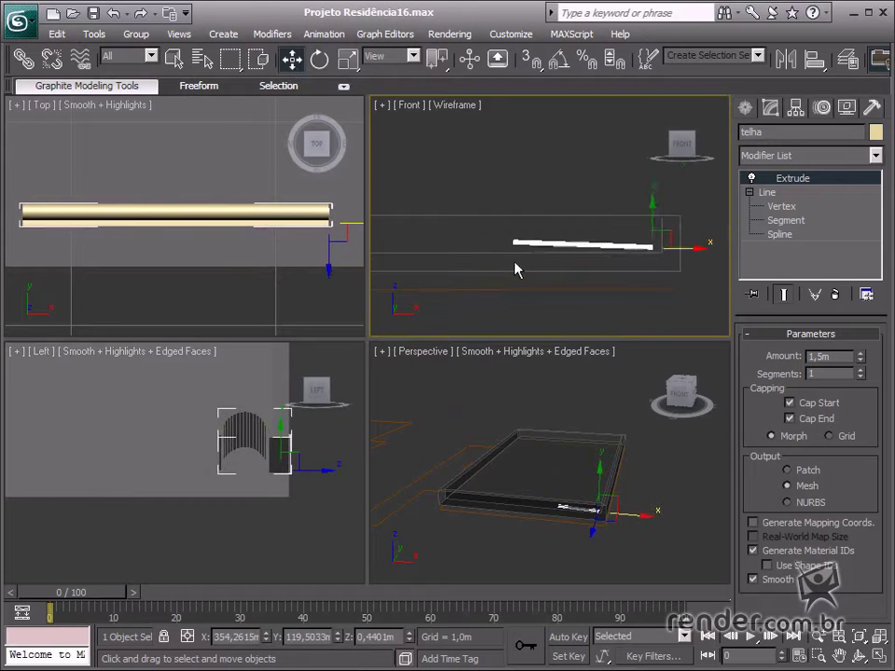
pyautogui.moveTo(688, 250); pyautogui.dragTo(684, 250)
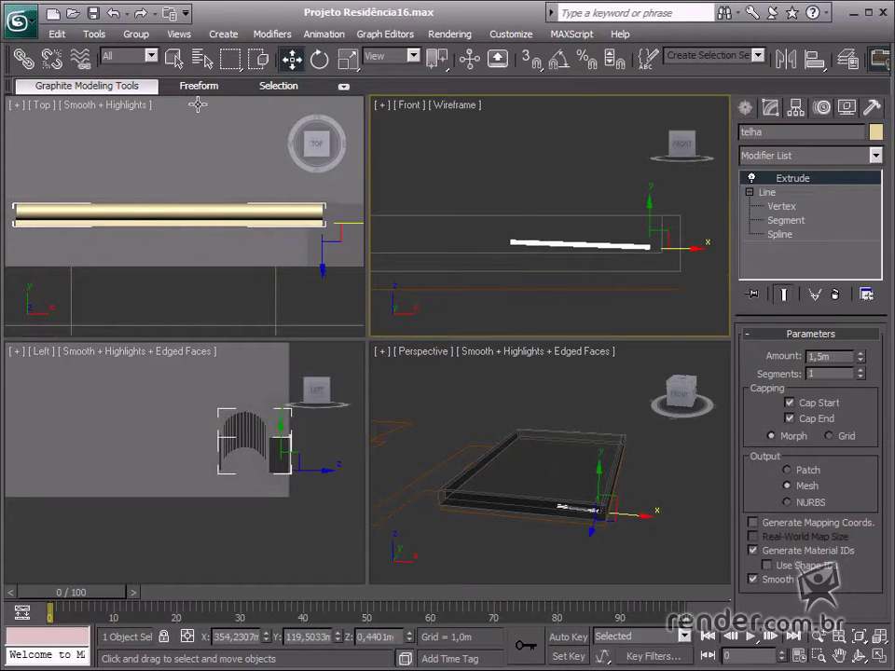
# Step: Open the Array dialog for the tile with live Preview turned on
pyautogui.click(94, 34)
pyautogui.click(149, 264)
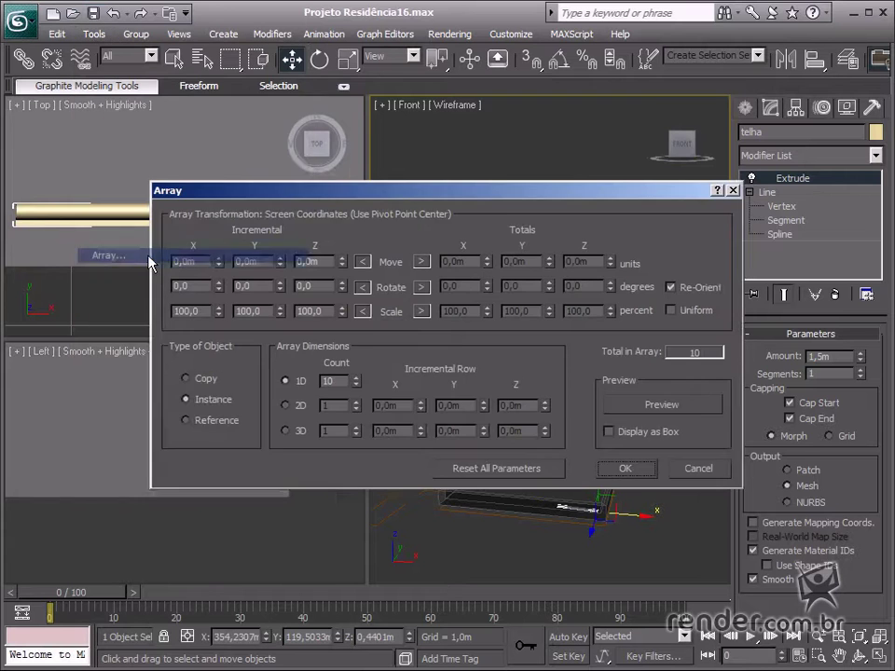
pyautogui.moveTo(399, 193); pyautogui.dragTo(471, 156)
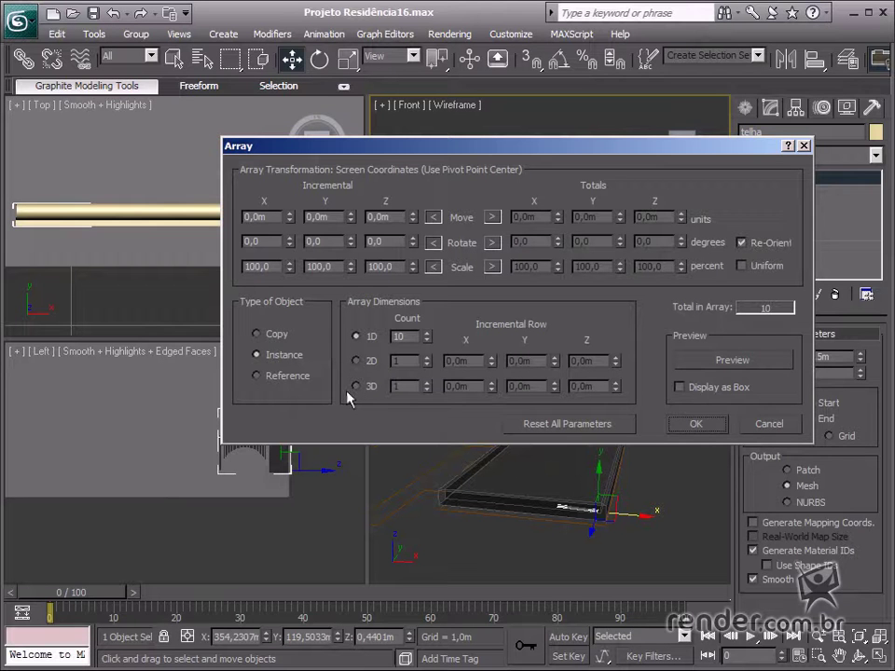
pyautogui.click(743, 363)
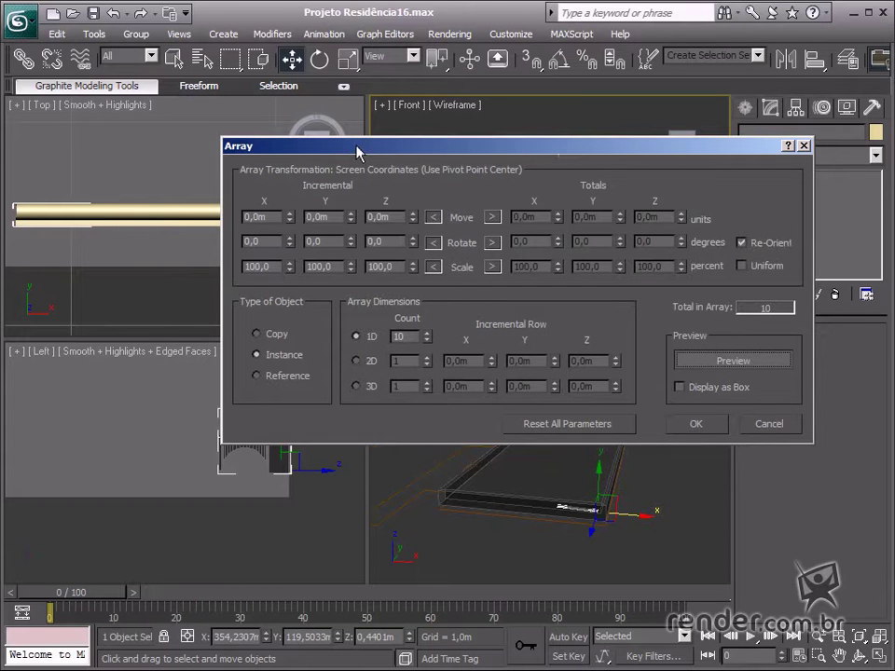
pyautogui.moveTo(398, 147); pyautogui.dragTo(510, 94)
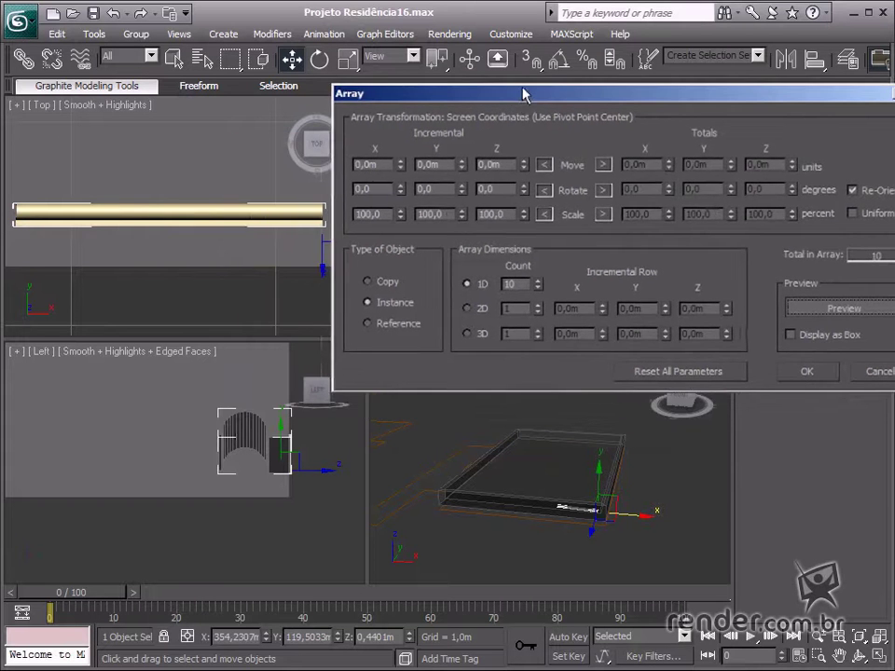
# Step: Set the 1D array count to 97 with an incremental Z move of -0,1m
pyautogui.doubleClick(518, 285)
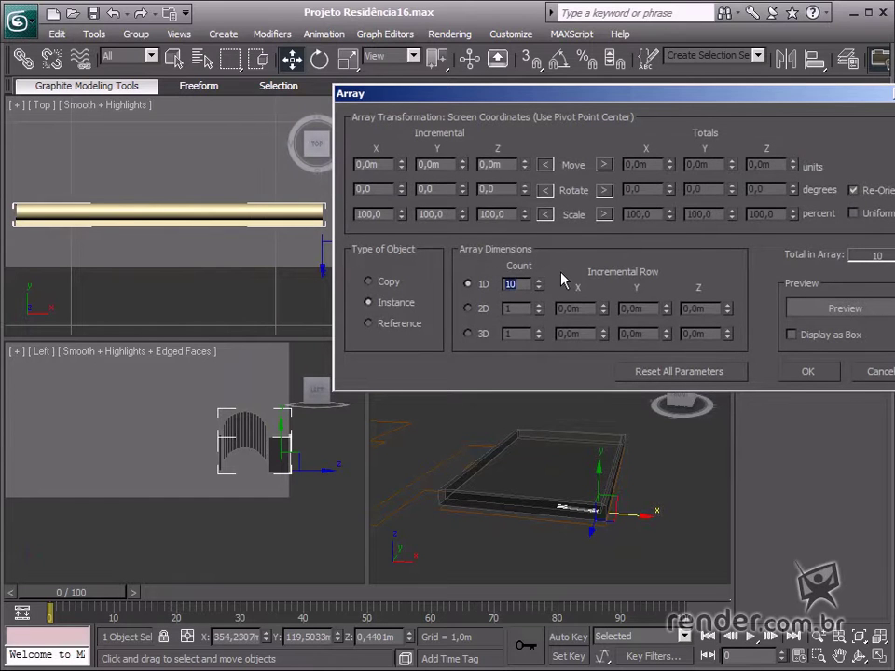
pyautogui.write('97')
pyautogui.press('Return')
pyautogui.doubleClick(494, 164)
pyautogui.write('-0,1')
pyautogui.press('Return')
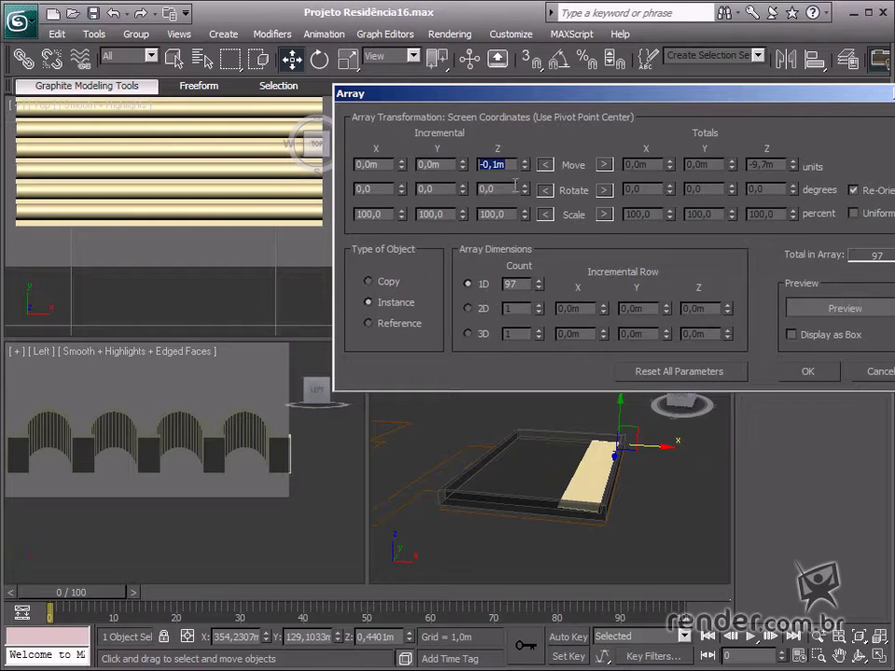
# Step: Switch the array to 2D with 4 rows offset -1,41m in X
pyautogui.click(484, 306)
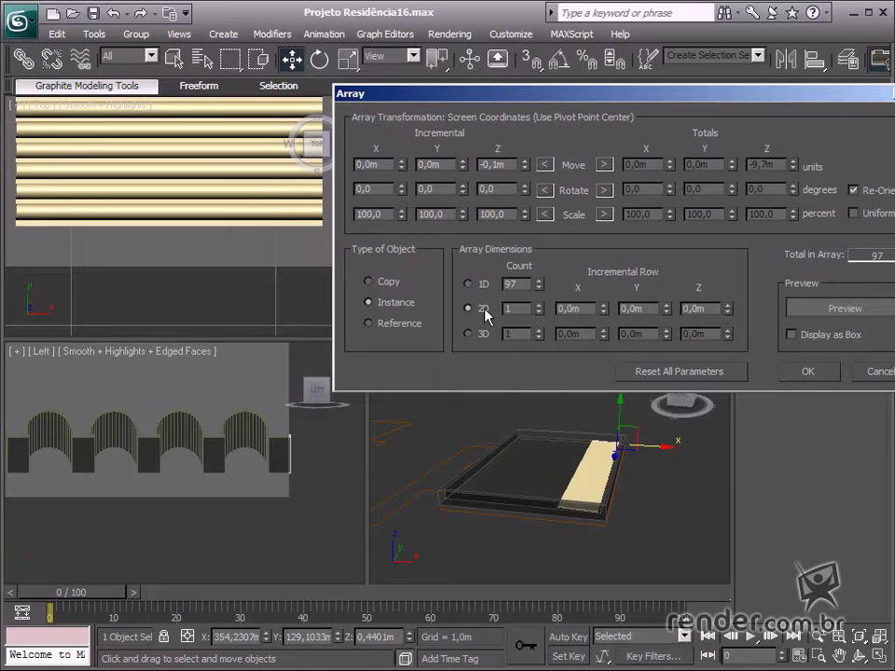
pyautogui.moveTo(585, 95)
pyautogui.mouseDown()
pyautogui.moveTo(443, 348)
pyautogui.moveTo(596, 125)
pyautogui.moveTo(543, 112)
pyautogui.mouseUp()
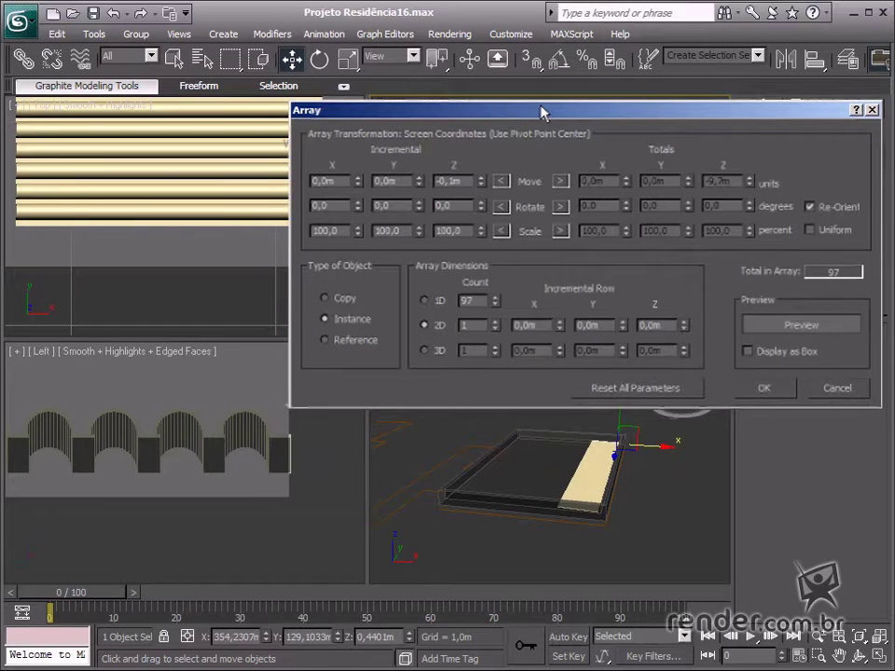
pyautogui.doubleClick(473, 325)
pyautogui.write('2')
pyautogui.press('Tab')
pyautogui.write('-')
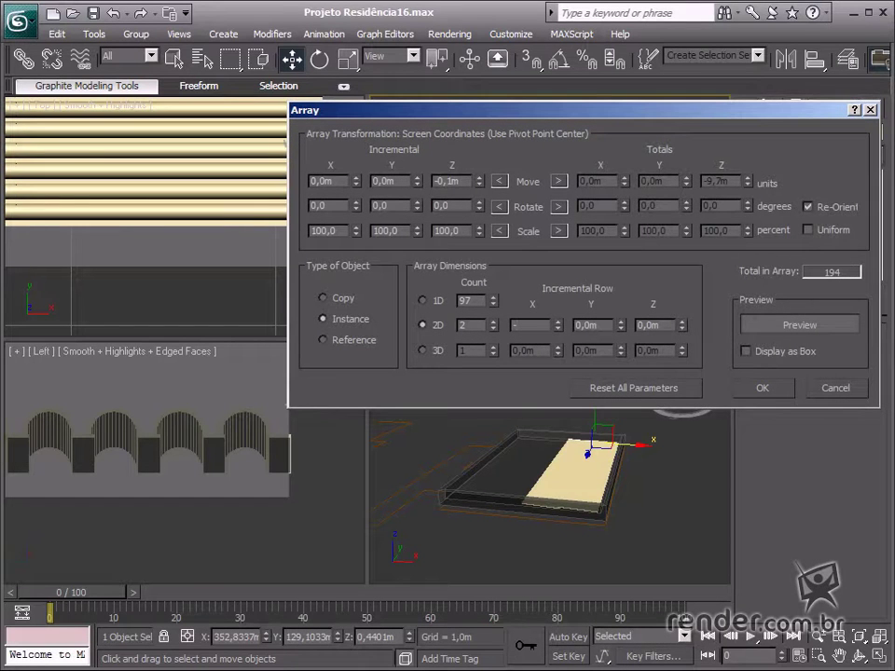
pyautogui.write('1,4')
pyautogui.press('Return')
pyautogui.click(494, 325)
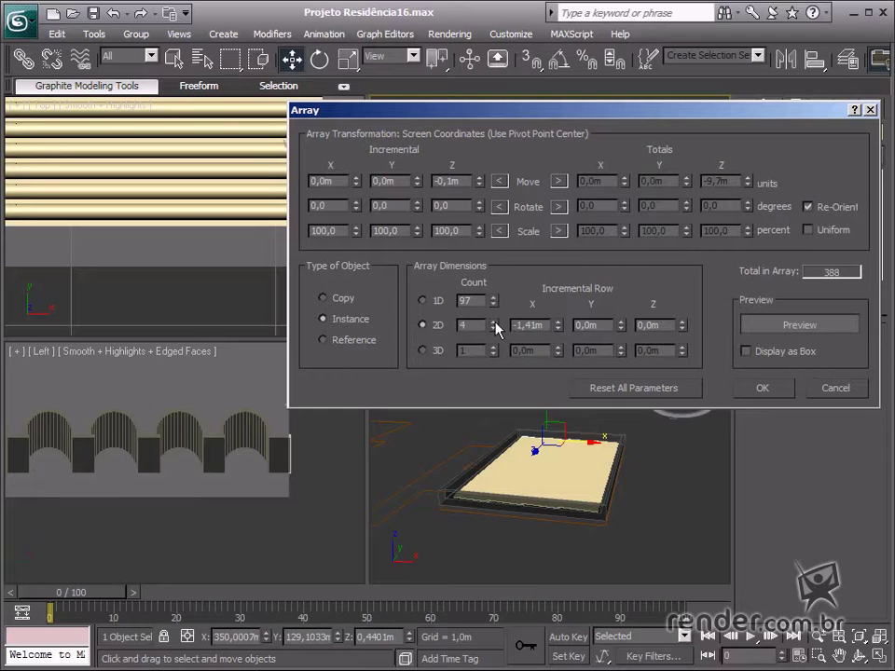
# Step: Raise each array row by an incremental Z offset of 0,065m
pyautogui.moveTo(534, 117)
pyautogui.mouseDown()
pyautogui.moveTo(444, 321)
pyautogui.moveTo(461, 311)
pyautogui.mouseUp()
pyautogui.moveTo(610, 517); pyautogui.dragTo(611, 520)
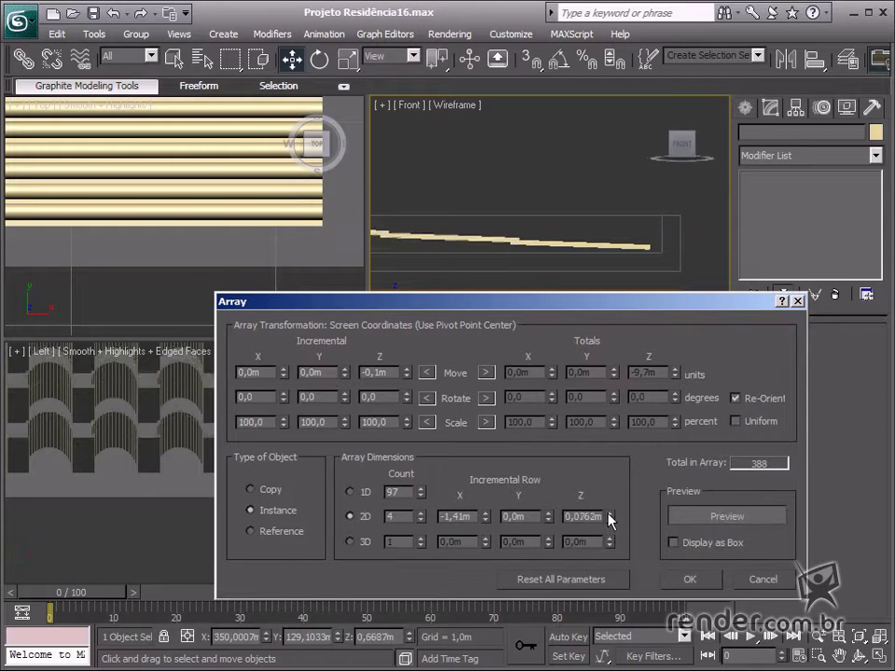
pyautogui.moveTo(566, 517); pyautogui.dragTo(640, 515)
pyautogui.press('Return')
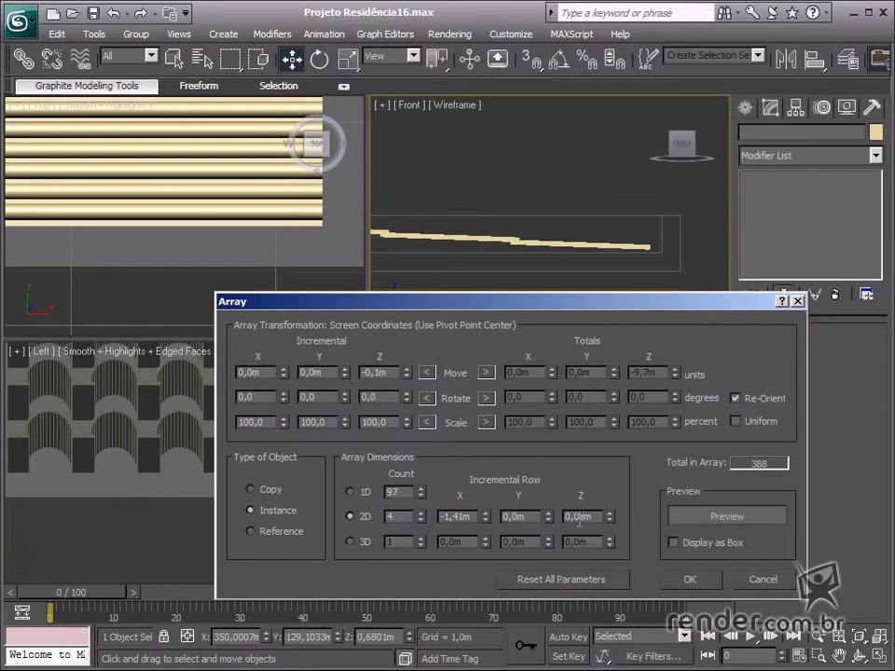
pyautogui.press('Return')
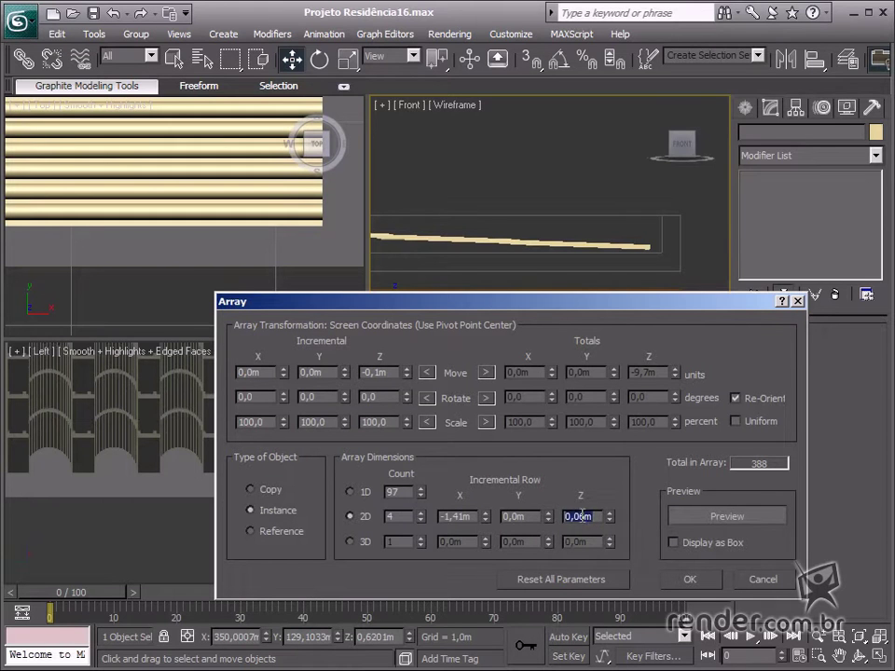
pyautogui.write('0,065')
pyautogui.press('Return')
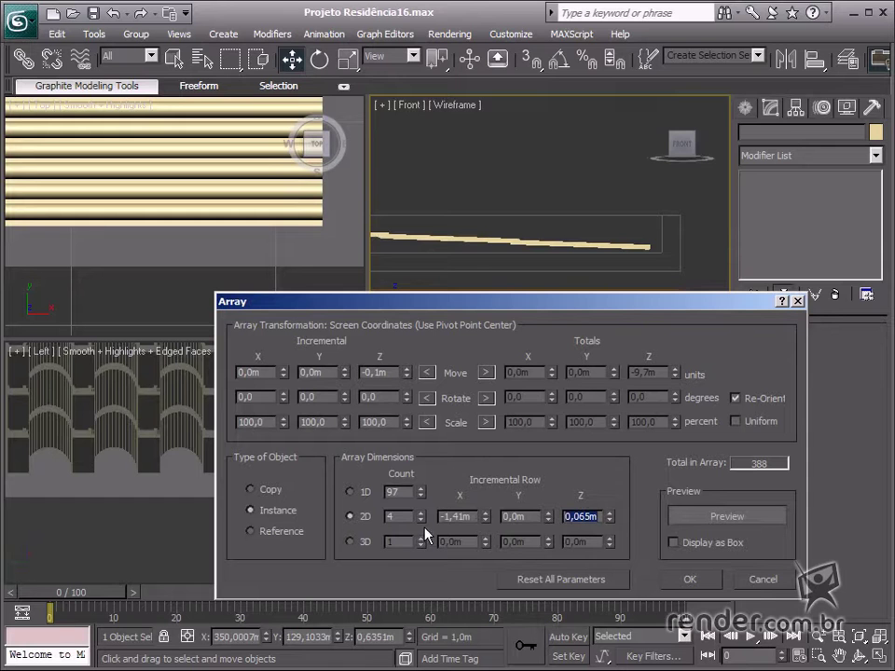
# Step: Apply the array, creating 388 tile instances, and zoom in on the tiled roof
pyautogui.click(687, 579)
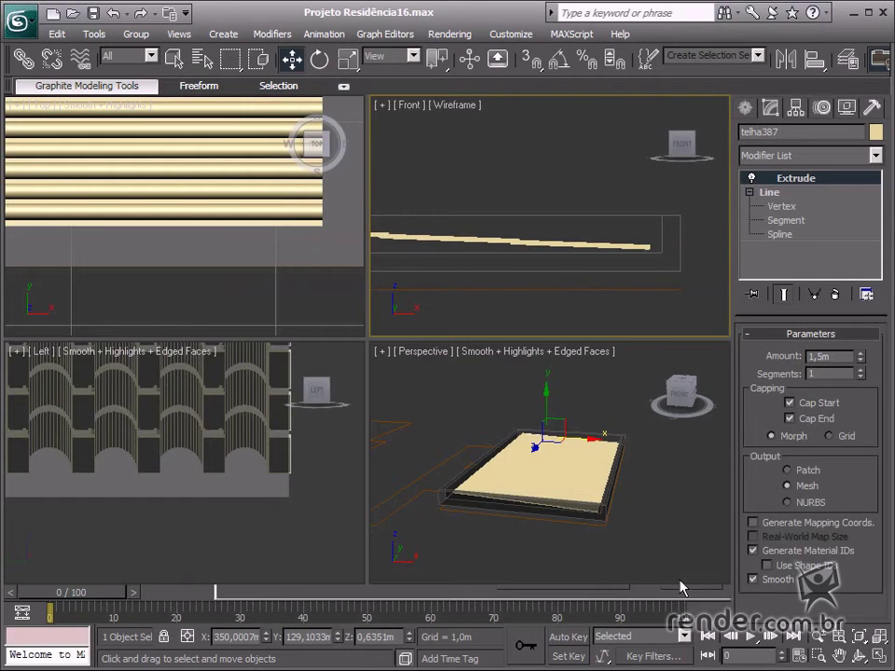
pyautogui.moveTo(592, 485)
pyautogui.keyDown('alt'); pyautogui.mouseDown(button='middle')
pyautogui.moveTo(588, 532)
pyautogui.moveTo(532, 537)
pyautogui.moveTo(543, 504)
pyautogui.mouseUp(button='middle'); pyautogui.keyUp('alt')
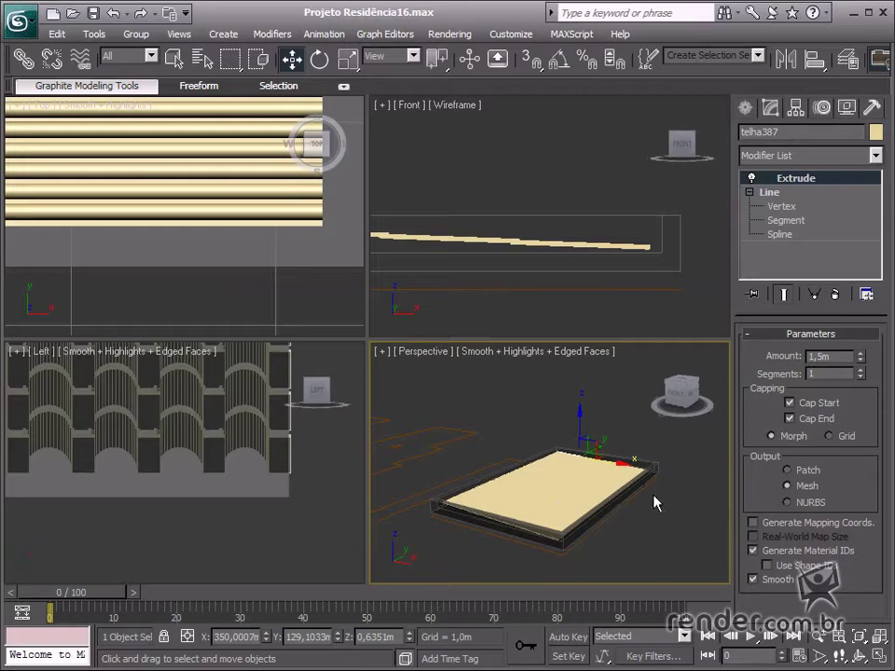
pyautogui.scroll(2, 597, 509)
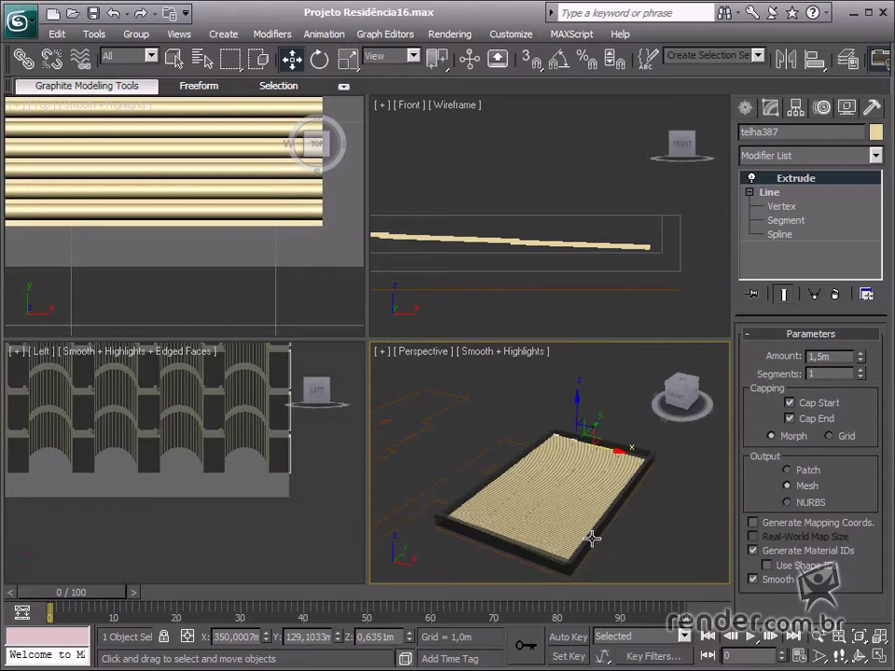
pyautogui.scroll(2, 597, 508)
pyautogui.scroll(2, 597, 506)
pyautogui.scroll(3, 596, 505)
pyautogui.scroll(2, 596, 504)
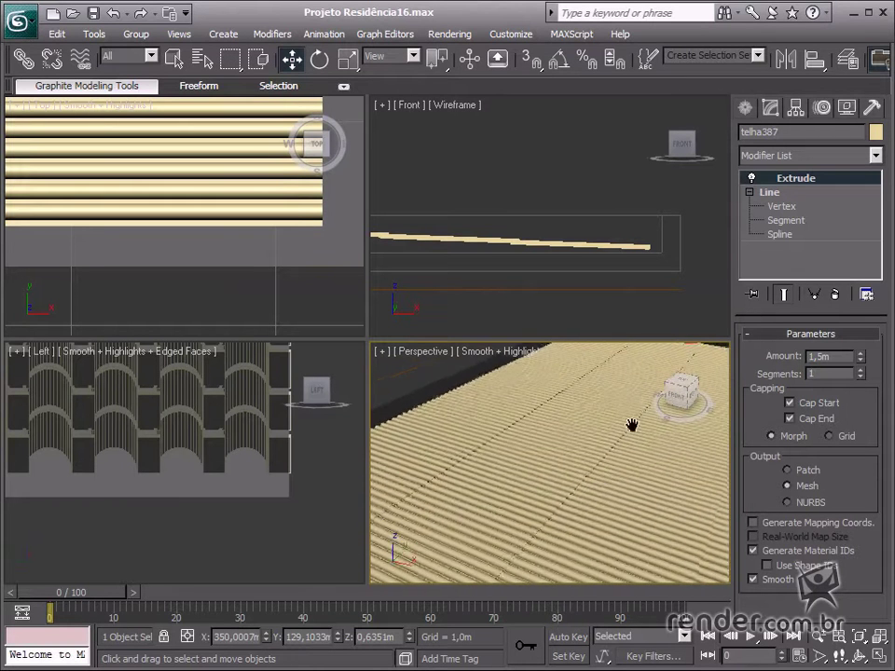
pyautogui.scroll(2, 615, 466)
pyautogui.scroll(2, 610, 503)
pyautogui.scroll(-2, 614, 486)
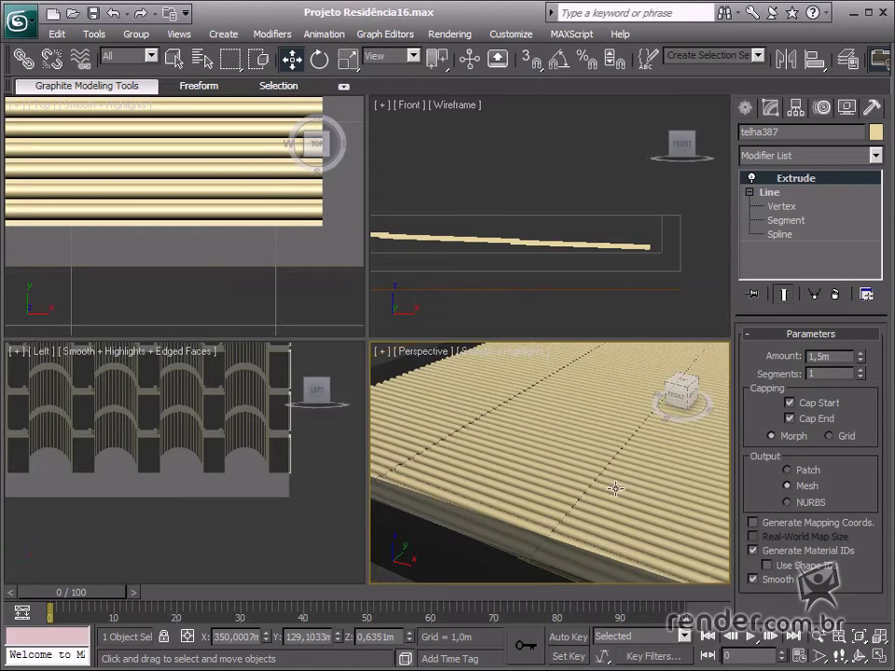
pyautogui.scroll(-2, 609, 509)
pyautogui.scroll(-2, 660, 527)
pyautogui.scroll(-1, 550, 540)
pyautogui.scroll(2, 535, 535)
pyautogui.scroll(2, 551, 509)
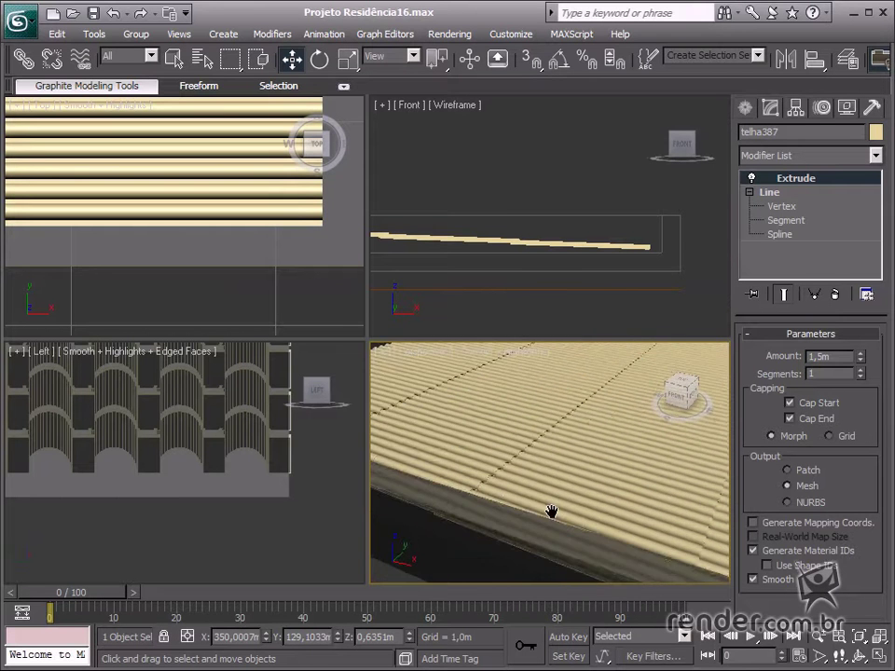
pyautogui.scroll(2, 572, 520)
# Step: Frame the whole tiled roof and maximize the Perspective viewport with Alt+W
pyautogui.moveTo(571, 521); pyautogui.dragTo(575, 496, button='middle')
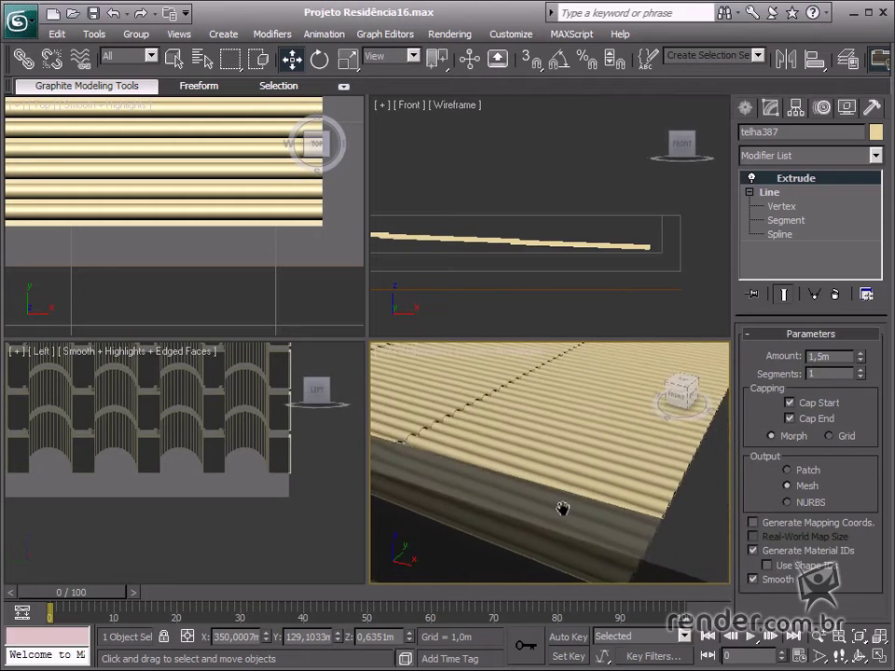
pyautogui.scroll(-2, 585, 509)
pyautogui.scroll(-6, 619, 529)
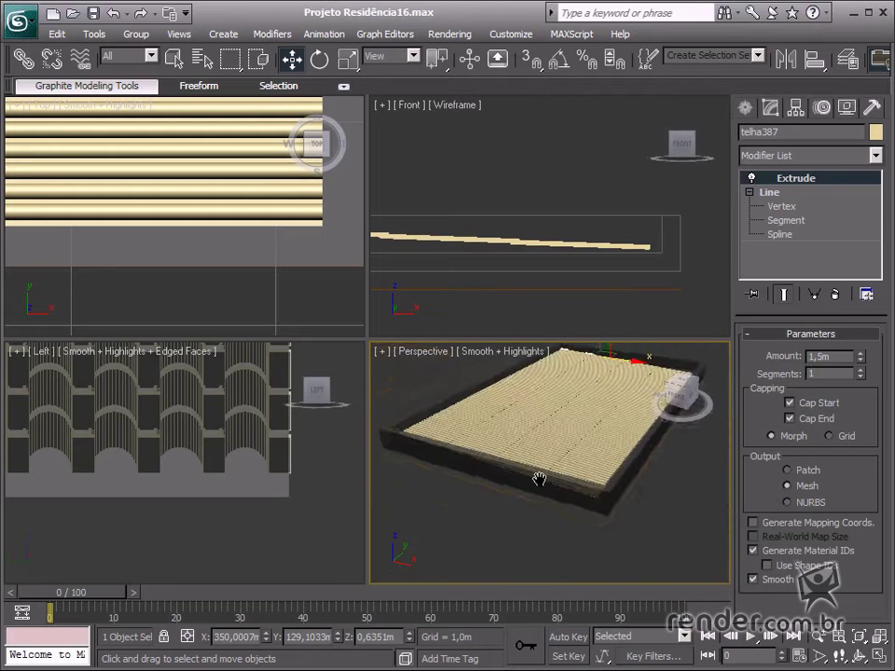
pyautogui.moveTo(540, 475); pyautogui.dragTo(547, 522, button='middle')
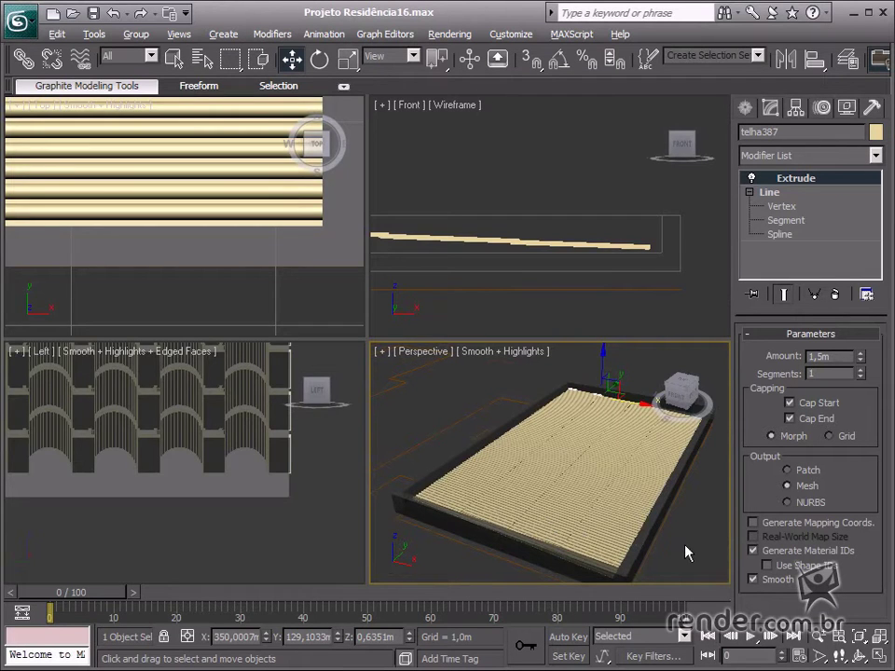
pyautogui.hotkey('alt', 'w')
pyautogui.moveTo(599, 524)
pyautogui.keyDown('alt'); pyautogui.mouseDown(button='middle')
pyautogui.moveTo(585, 508)
pyautogui.moveTo(589, 523)
pyautogui.moveTo(579, 452)
pyautogui.mouseUp(button='middle'); pyautogui.keyUp('alt')
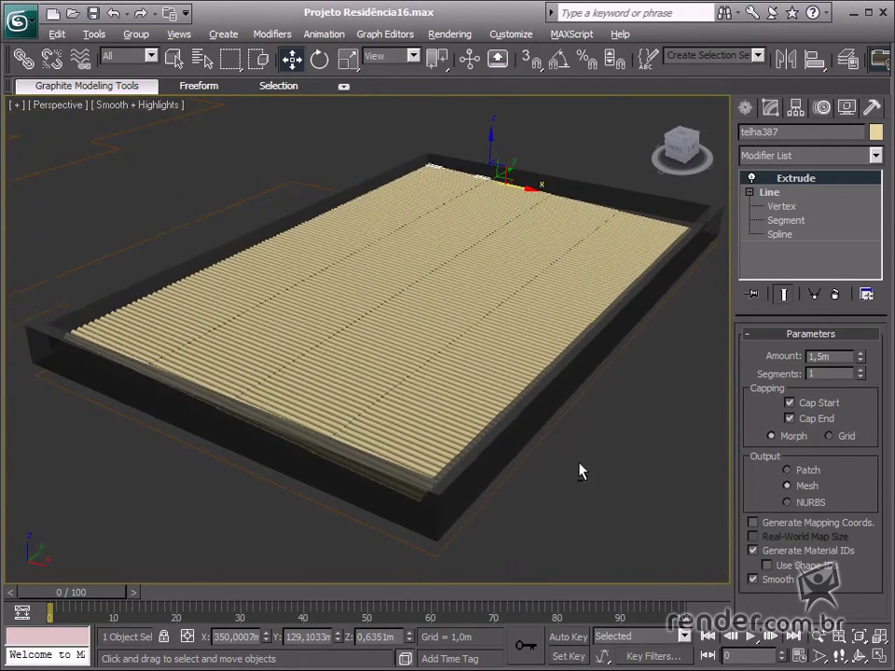